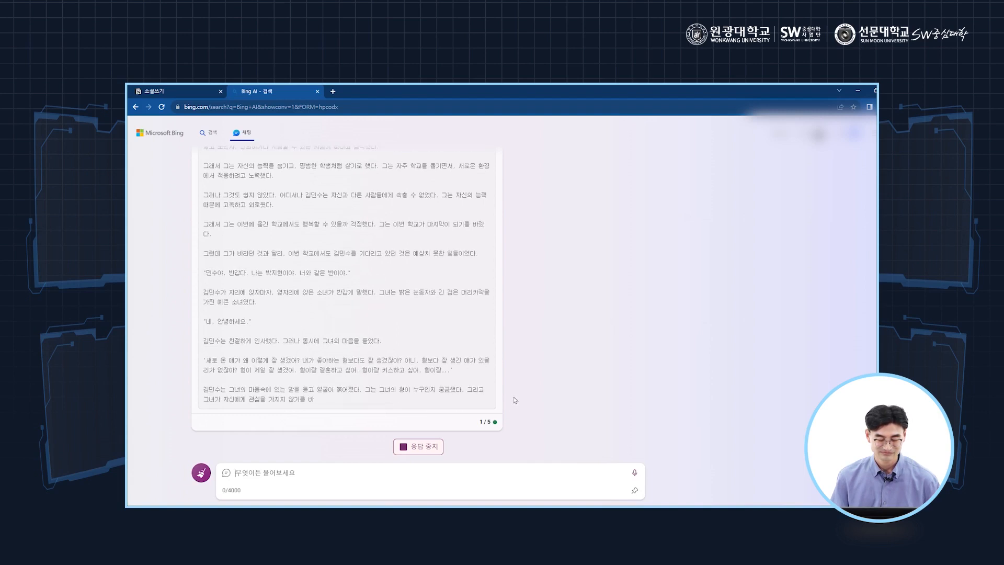
Review the generated web novel in the chat response, from its title to the end of the episode.
{"action": "scroll", "coordinate": [507, 401], "scroll_direction": "up", "scroll_amount": 5}
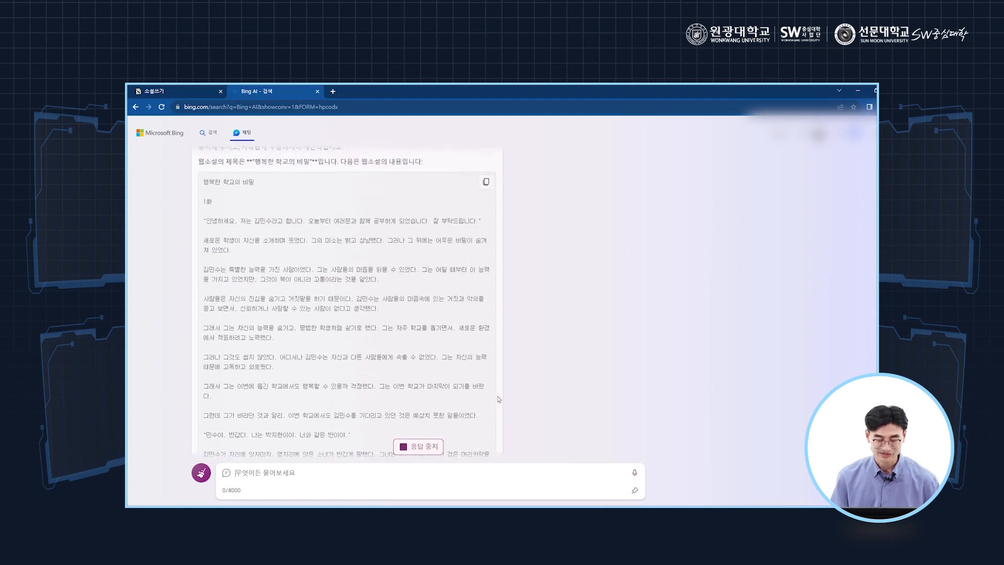
{"action": "scroll", "coordinate": [502, 403], "scroll_direction": "up", "scroll_amount": 2}
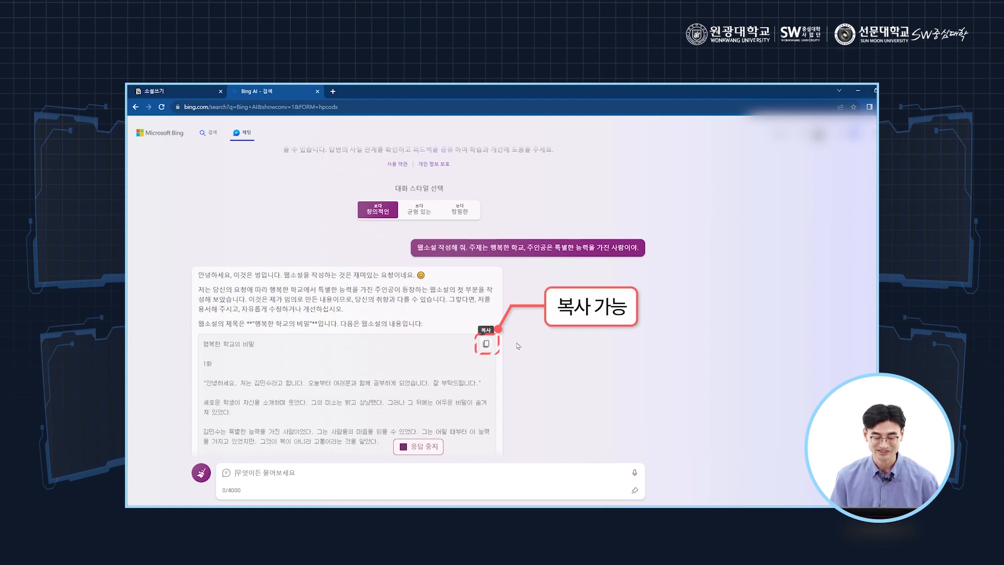
{"action": "scroll", "coordinate": [470, 354], "scroll_direction": "up", "scroll_amount": 1}
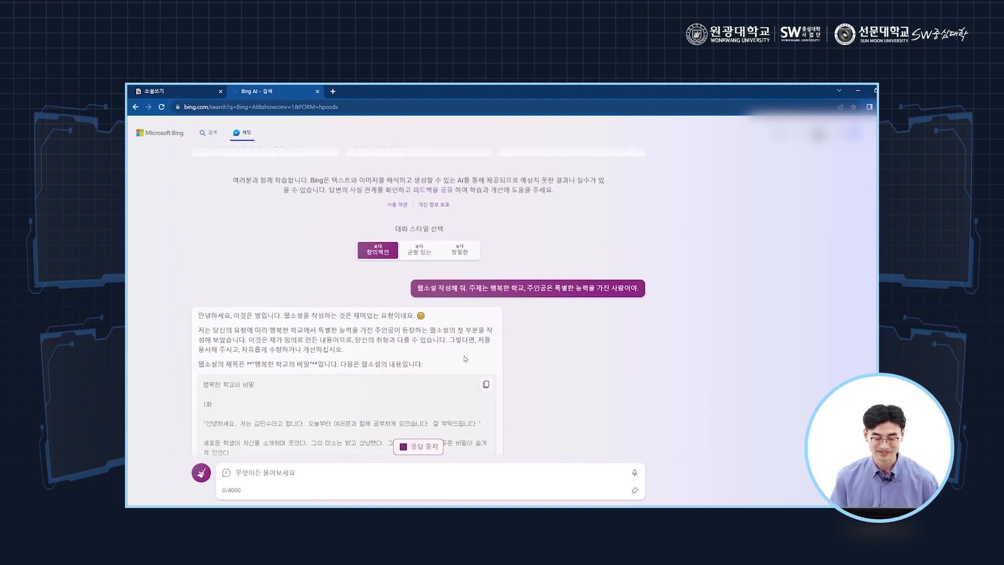
{"action": "scroll", "coordinate": [477, 387], "scroll_direction": "down", "scroll_amount": 2}
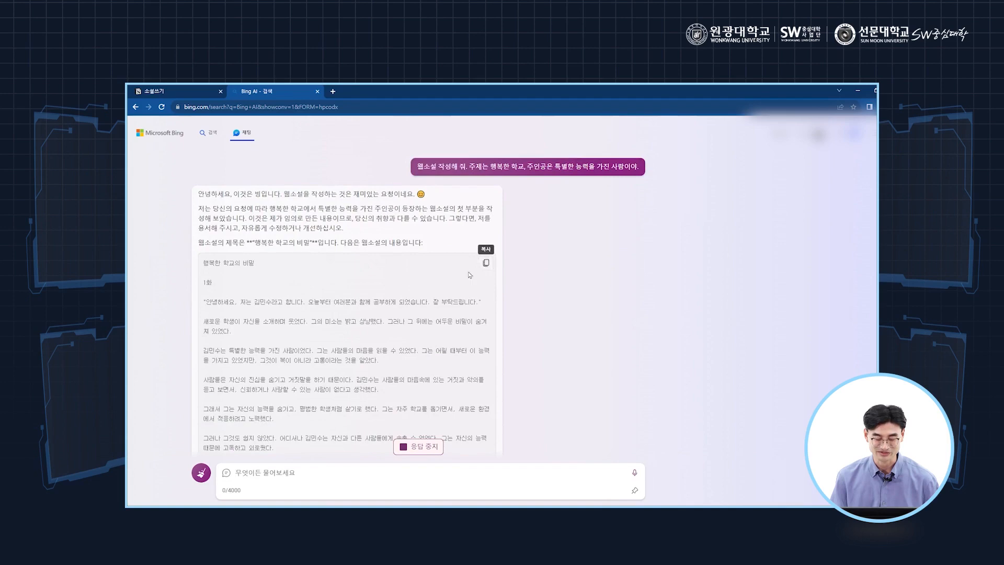
{"action": "scroll", "coordinate": [470, 279], "scroll_direction": "down", "scroll_amount": 5}
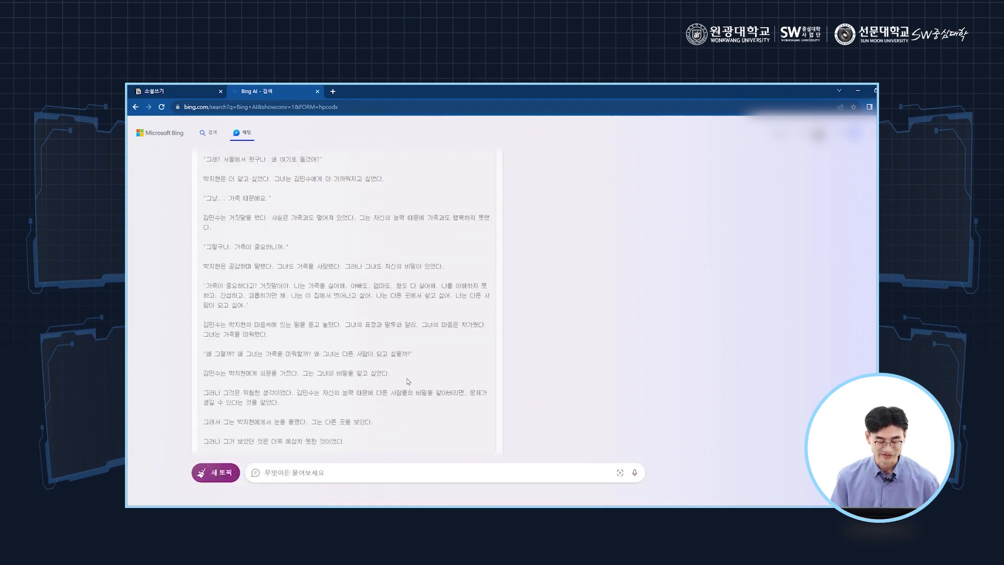
{"action": "scroll", "coordinate": [410, 382], "scroll_direction": "up", "scroll_amount": 10}
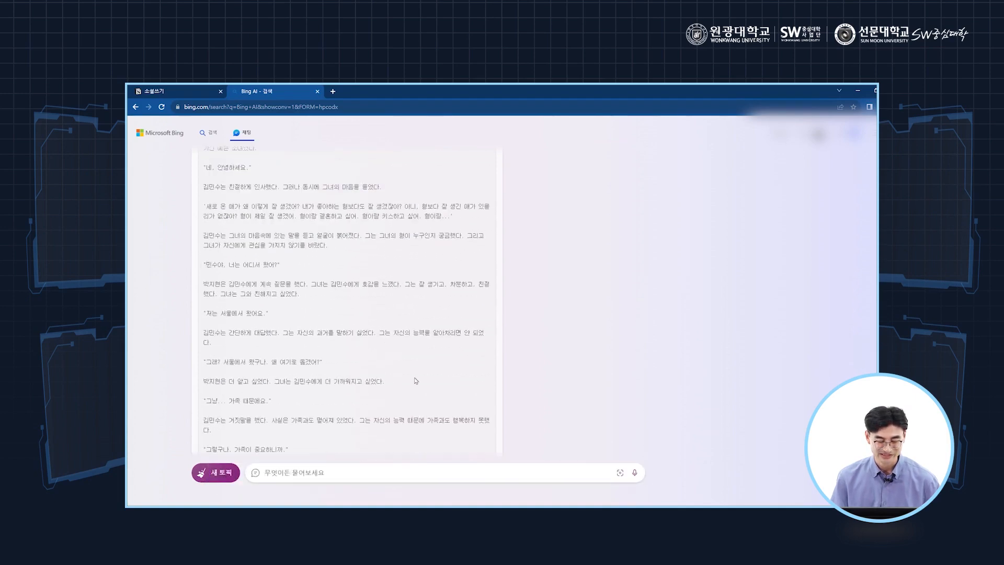
{"action": "scroll", "coordinate": [412, 376], "scroll_direction": "up", "scroll_amount": 2}
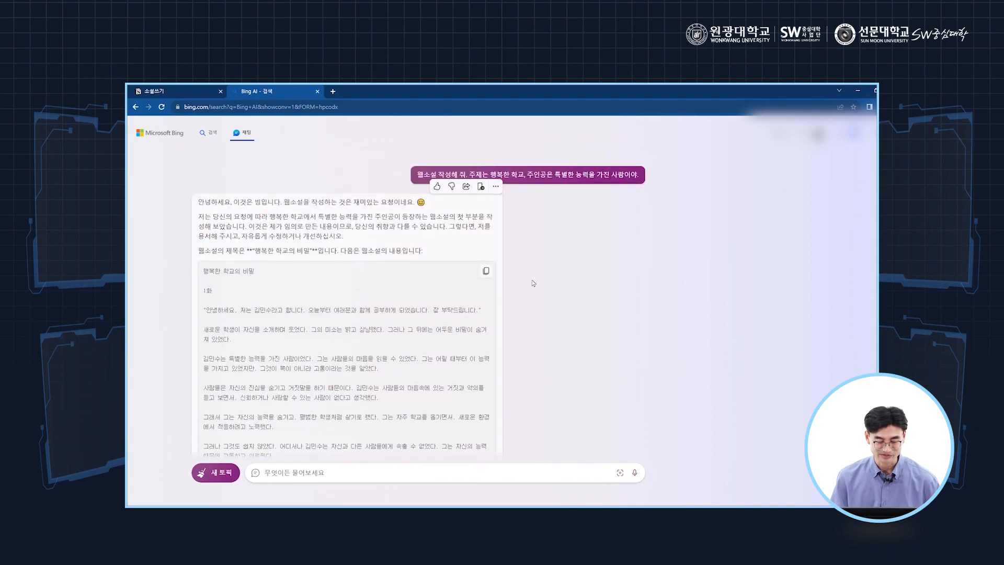
{"action": "scroll", "coordinate": [533, 283], "scroll_direction": "down", "scroll_amount": 10}
{"action": "scroll", "coordinate": [407, 360], "scroll_direction": "up", "scroll_amount": 10}
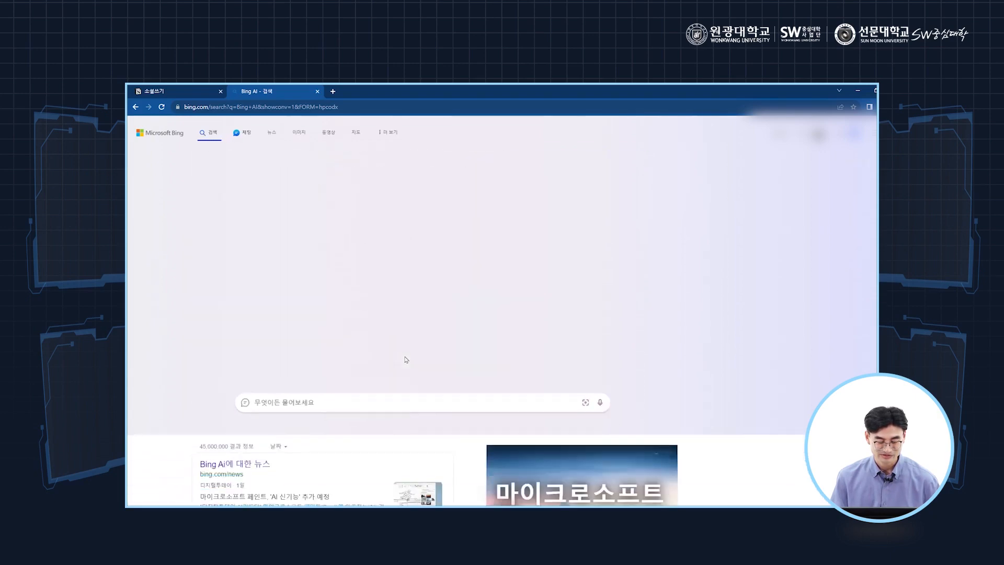
Copy the generated web novel text "행복한 학교의 비밀" from the chat response.
{"action": "scroll", "coordinate": [429, 335], "scroll_direction": "down", "scroll_amount": 3}
{"action": "scroll", "coordinate": [450, 308], "scroll_direction": "up", "scroll_amount": 5}
{"action": "left_click", "coordinate": [486, 230]}
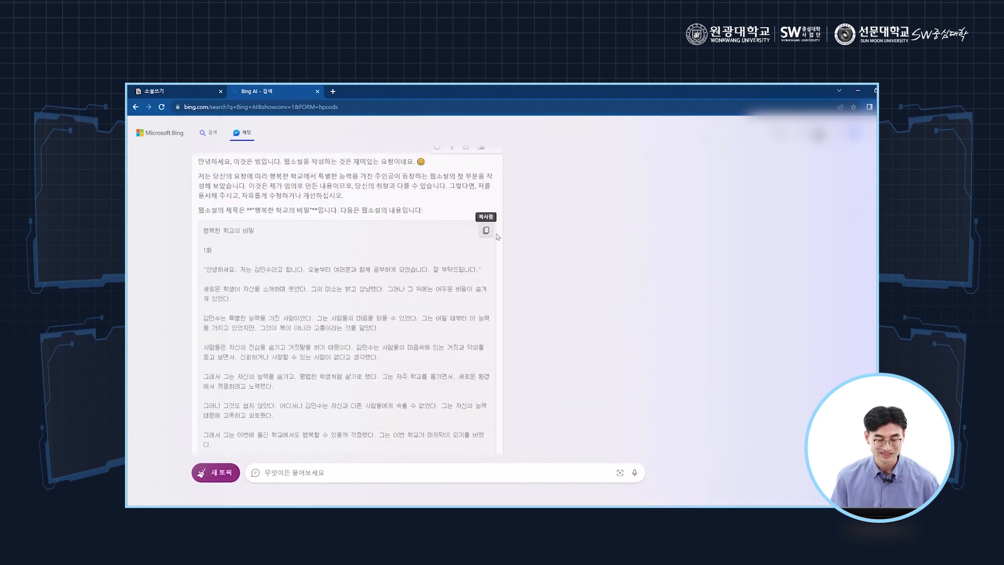
Switch to the Notion page "소설쓰기", start its body with two blank lines, and paste the copied novel.
{"action": "left_click", "coordinate": [180, 95]}
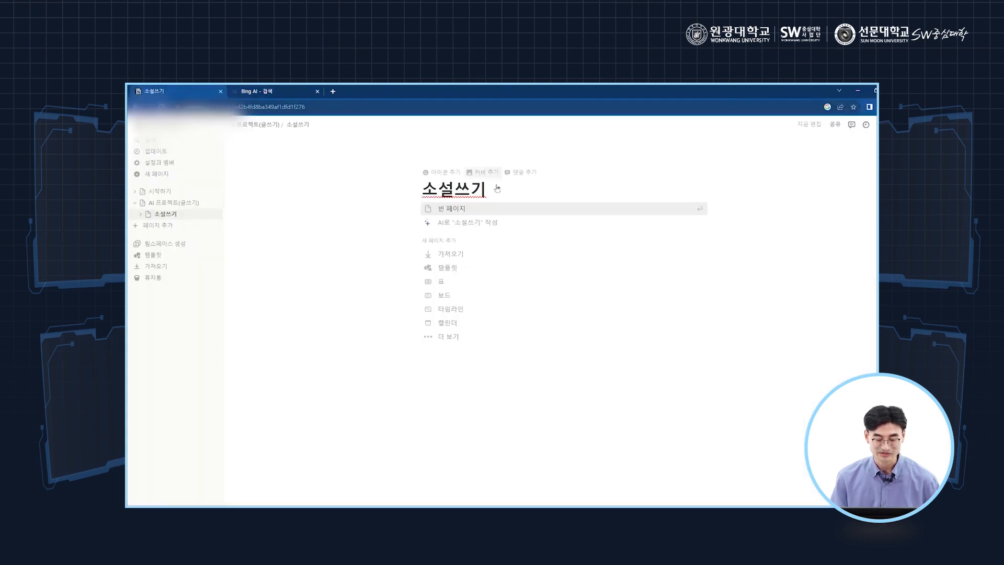
{"action": "left_click", "coordinate": [465, 380]}
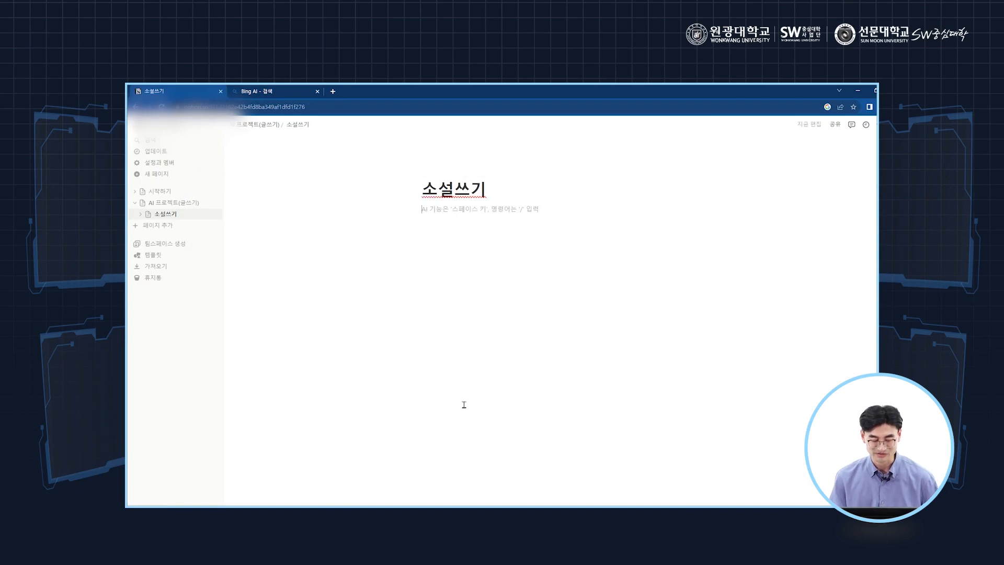
{"action": "key", "text": "Return"}
{"action": "key", "text": "Return"}
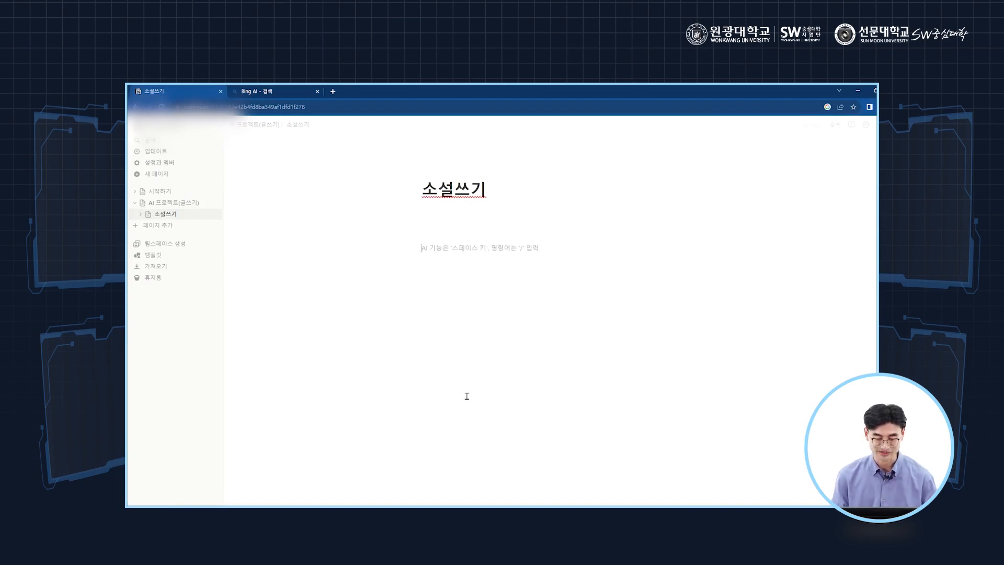
{"action": "key", "text": "ctrl"}
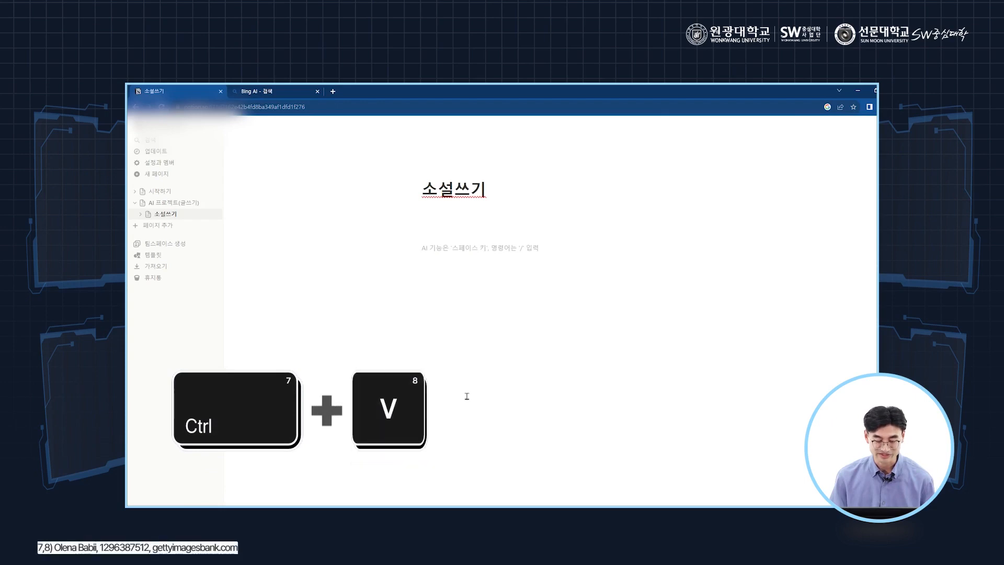
{"action": "key", "text": "ctrl+v"}
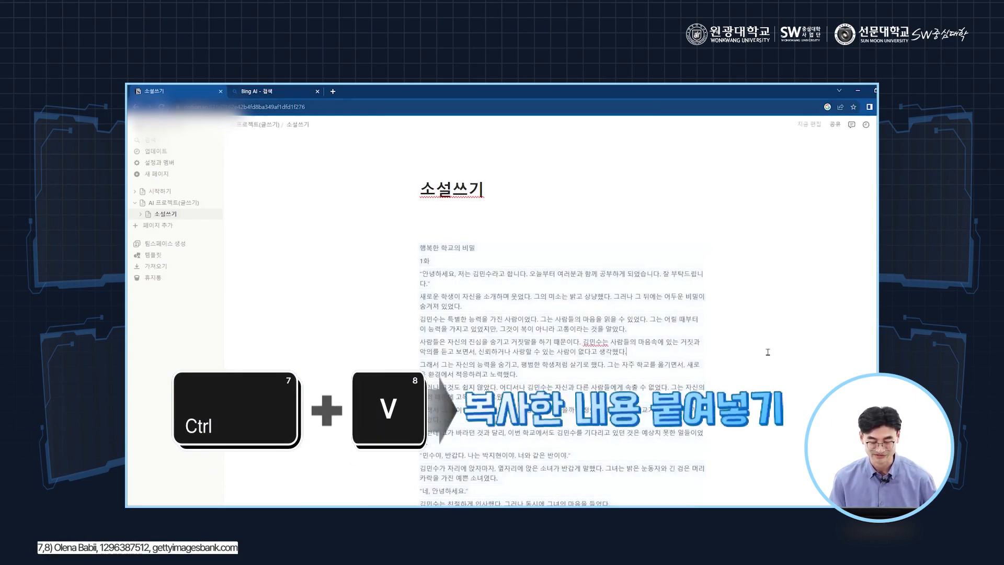
{"action": "scroll", "coordinate": [763, 352], "scroll_direction": "down", "scroll_amount": 10}
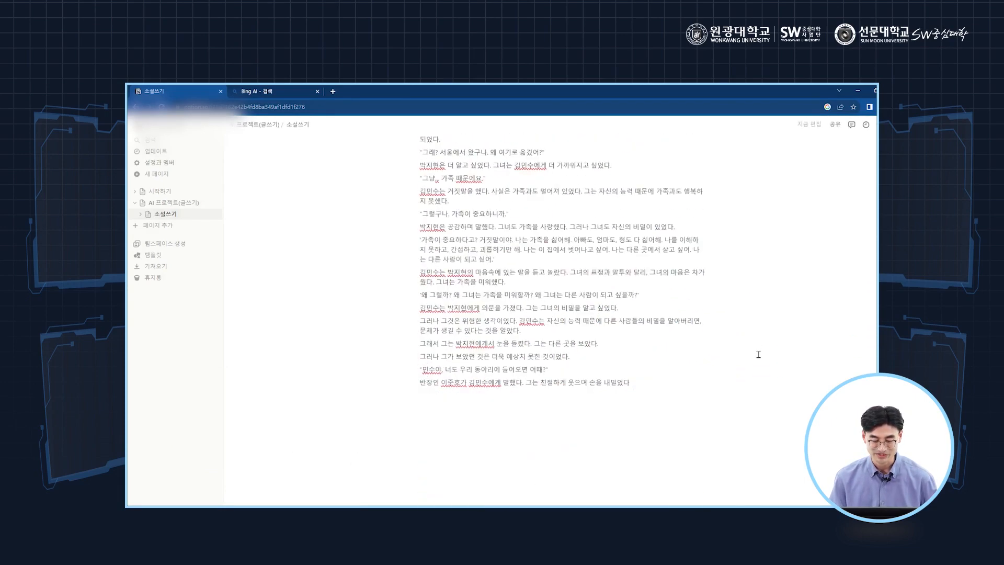
{"action": "scroll", "coordinate": [753, 366], "scroll_direction": "up", "scroll_amount": 10}
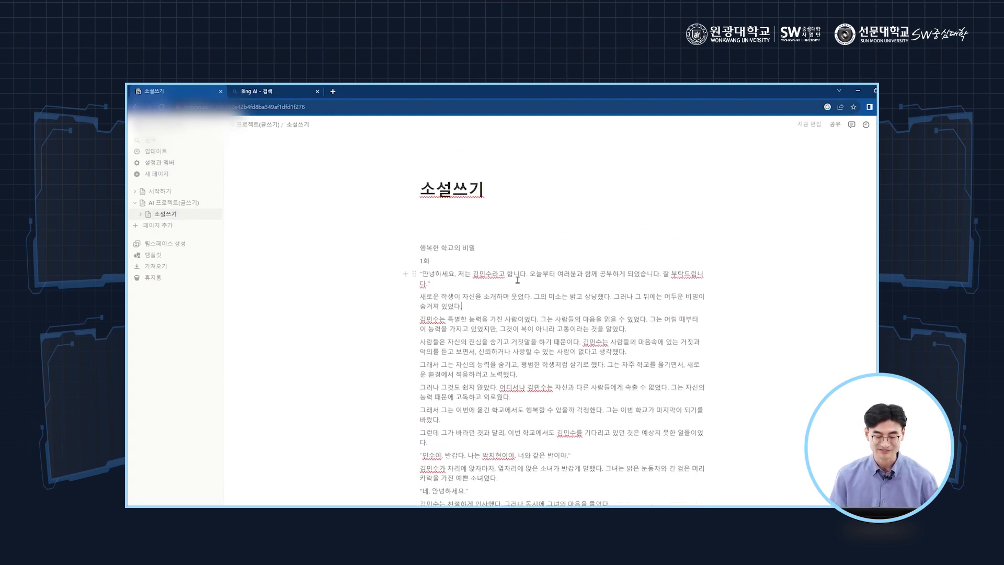
{"action": "left_click_drag", "start_coordinate": [475, 247], "coordinate": [428, 248]}
{"action": "left_click", "coordinate": [473, 247]}
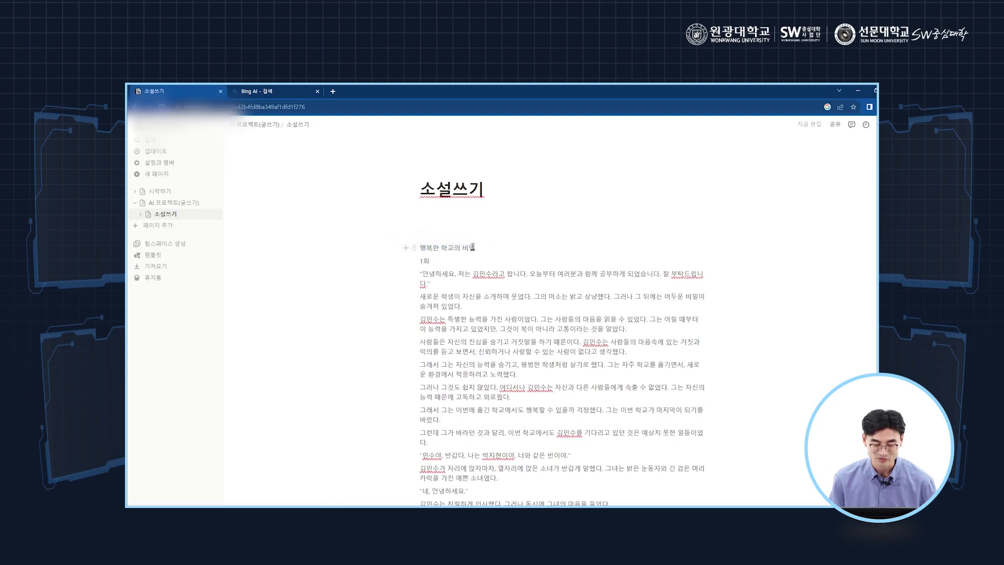
{"action": "left_click", "coordinate": [414, 248]}
{"action": "mouse_move", "coordinate": [401, 225]}
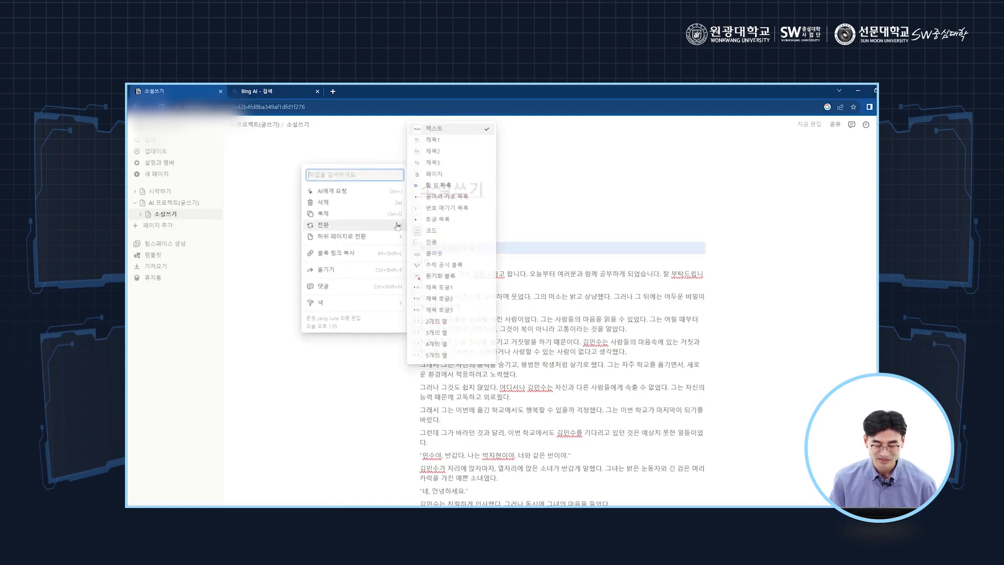
{"action": "left_click", "coordinate": [516, 246]}
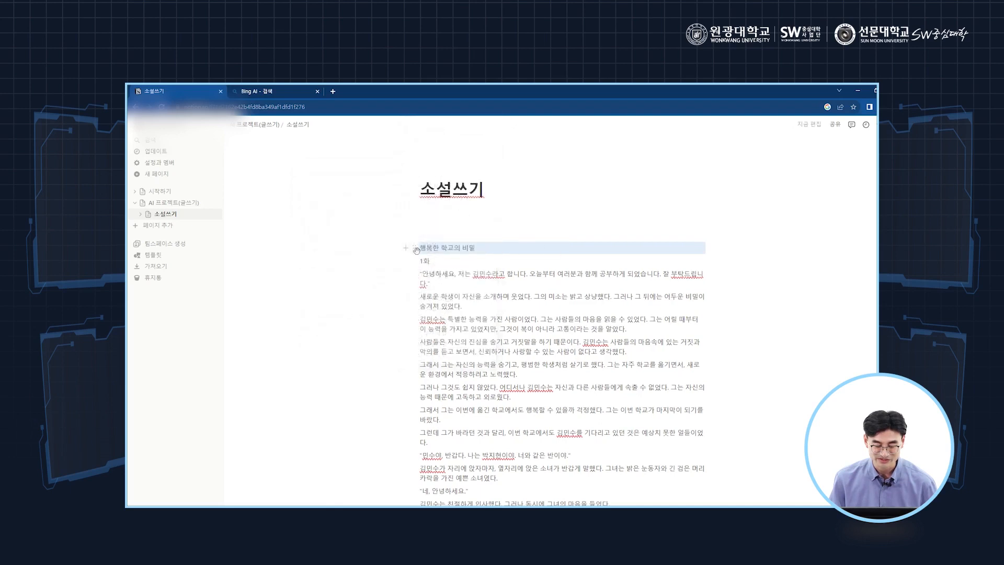
Turn the title line "행복한 학교의 비밀" into a 제목1 heading and insert a blank line beneath it.
{"action": "left_click", "coordinate": [414, 251]}
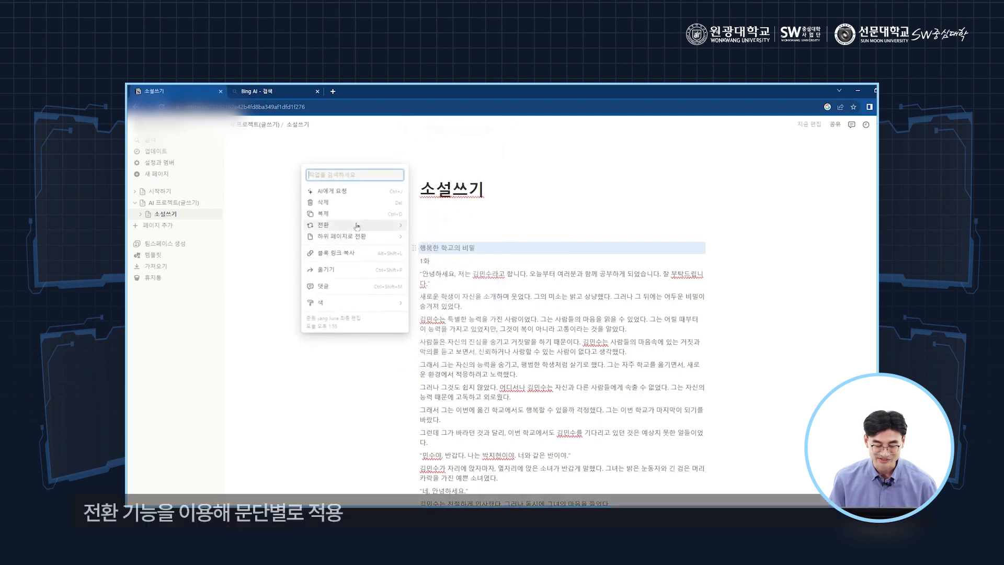
{"action": "mouse_move", "coordinate": [361, 226]}
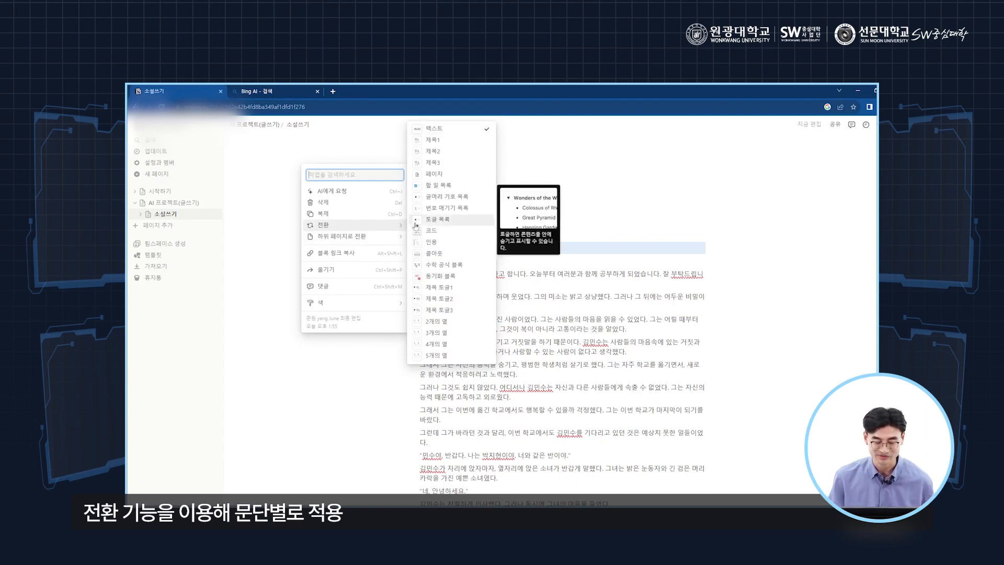
{"action": "left_click", "coordinate": [448, 140]}
{"action": "left_click", "coordinate": [421, 281]}
{"action": "key", "text": "Return"}
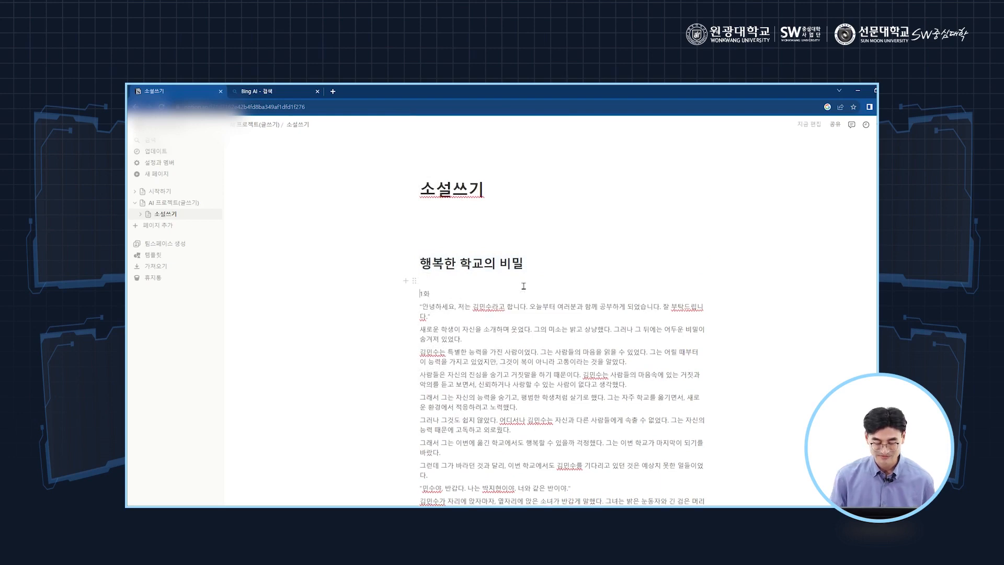
{"action": "left_click", "coordinate": [523, 285]}
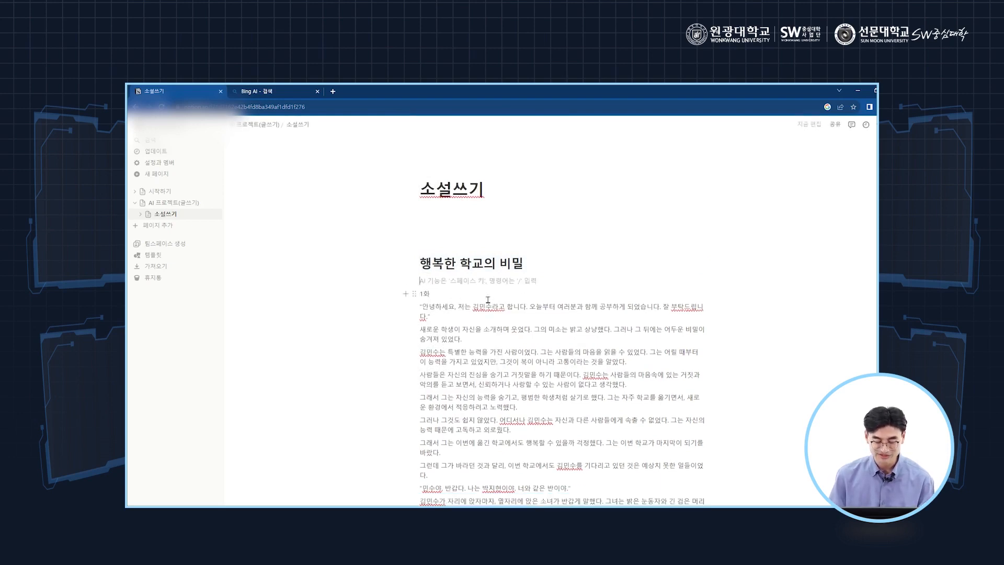
Turn the episode line "1화" into a 제목2 heading.
{"action": "left_click", "coordinate": [412, 293]}
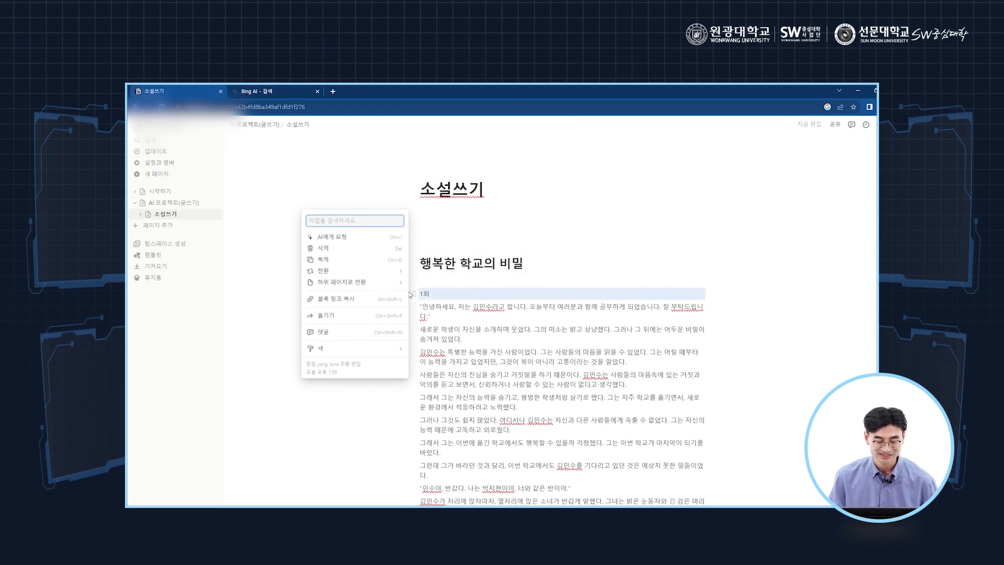
{"action": "mouse_move", "coordinate": [381, 271]}
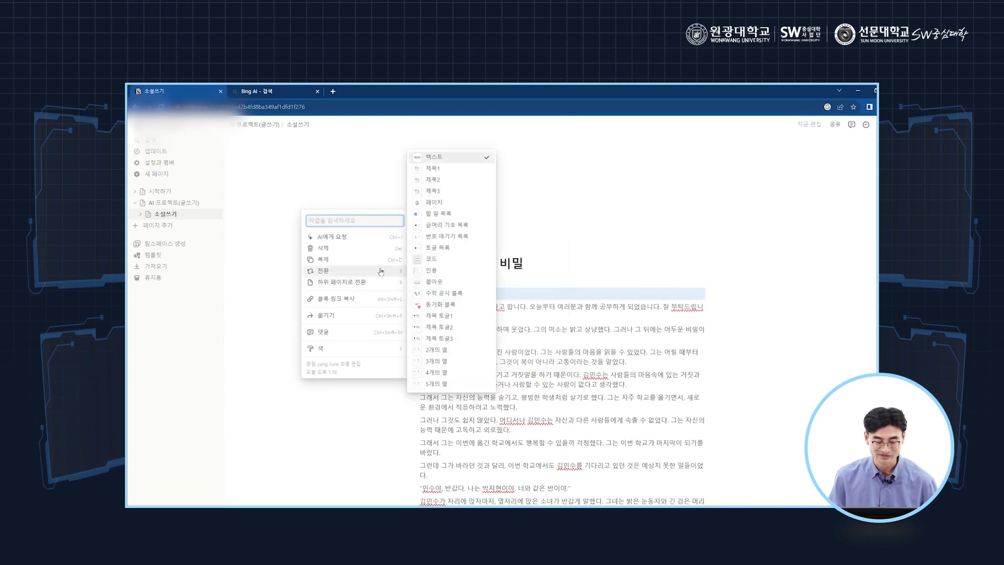
{"action": "left_click", "coordinate": [433, 179]}
{"action": "scroll", "coordinate": [538, 311], "scroll_direction": "down", "scroll_amount": 2}
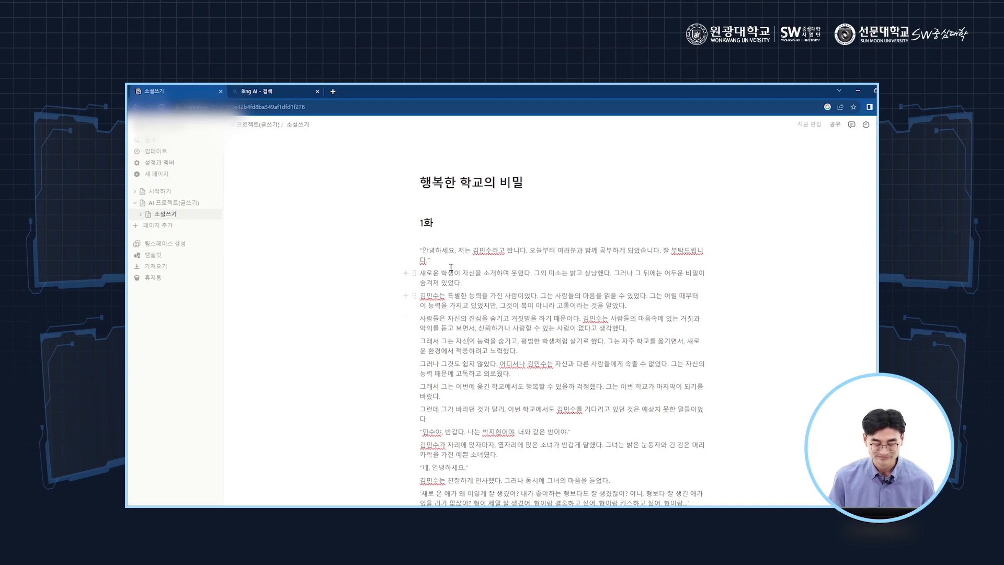
{"action": "left_click", "coordinate": [415, 252]}
{"action": "left_click", "coordinate": [417, 256]}
{"action": "left_click", "coordinate": [414, 253]}
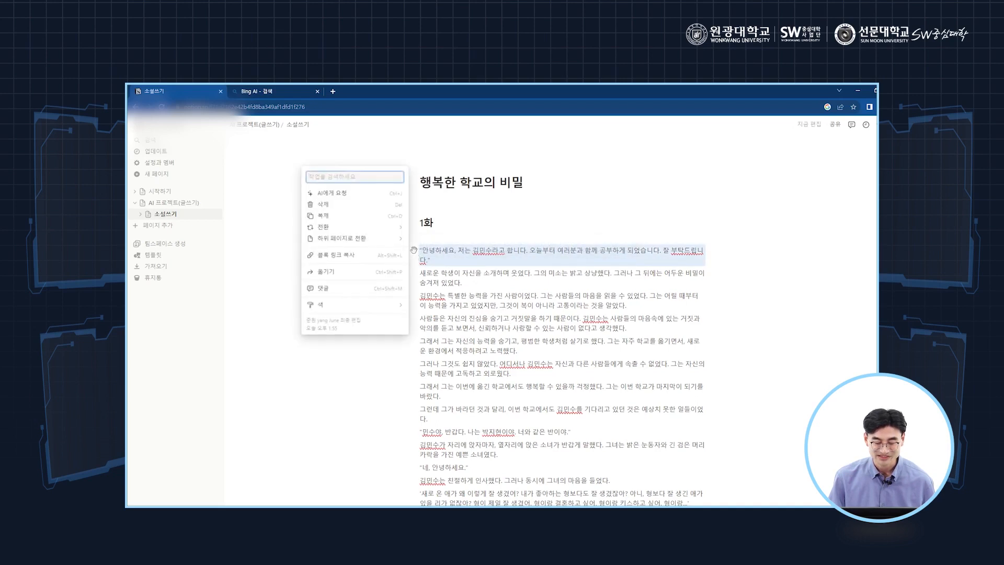
{"action": "left_click", "coordinate": [413, 251]}
{"action": "left_click", "coordinate": [502, 282]}
Ask the AI to apply 글 업그레이드 to the paragraph beginning "그래서 그는 자신의 능력을 숨기고".
{"action": "scroll", "coordinate": [575, 334], "scroll_direction": "down", "scroll_amount": 3}
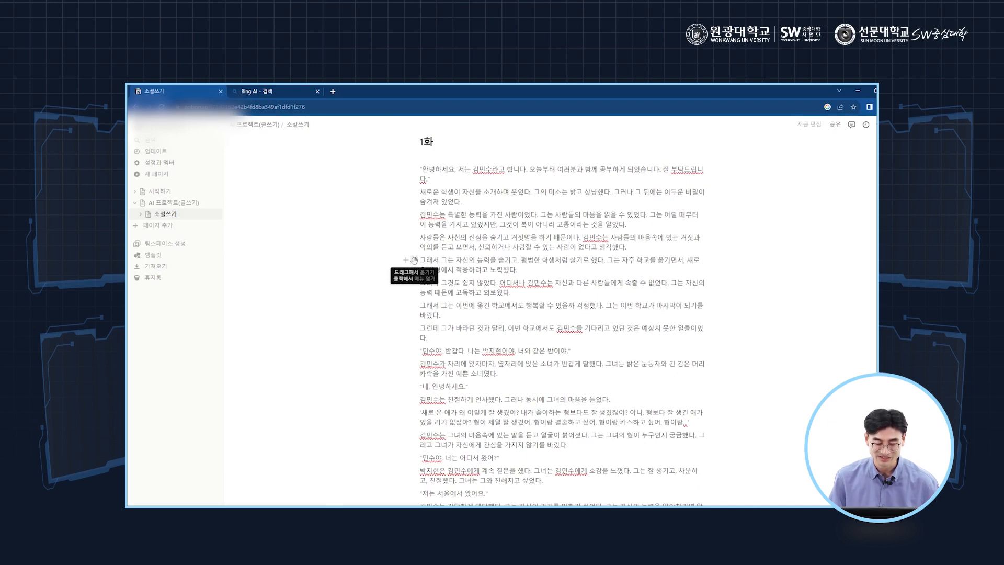
{"action": "left_click", "coordinate": [414, 260]}
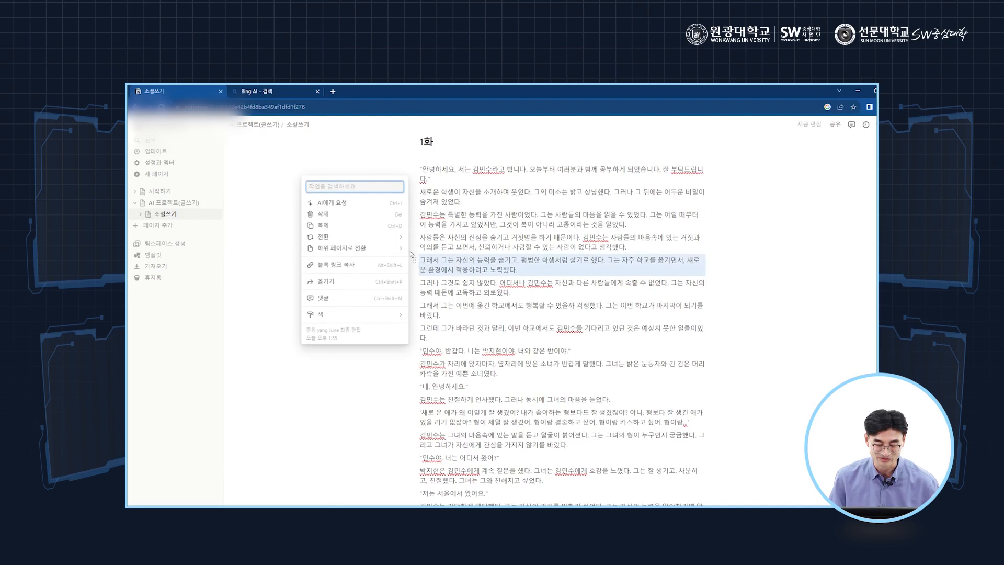
{"action": "left_click", "coordinate": [371, 206]}
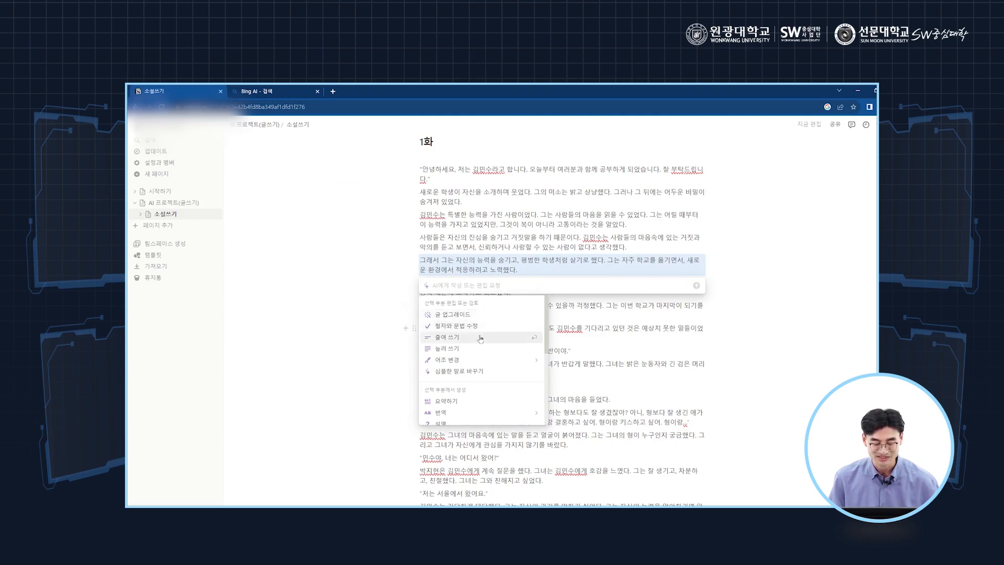
{"action": "mouse_move", "coordinate": [490, 364]}
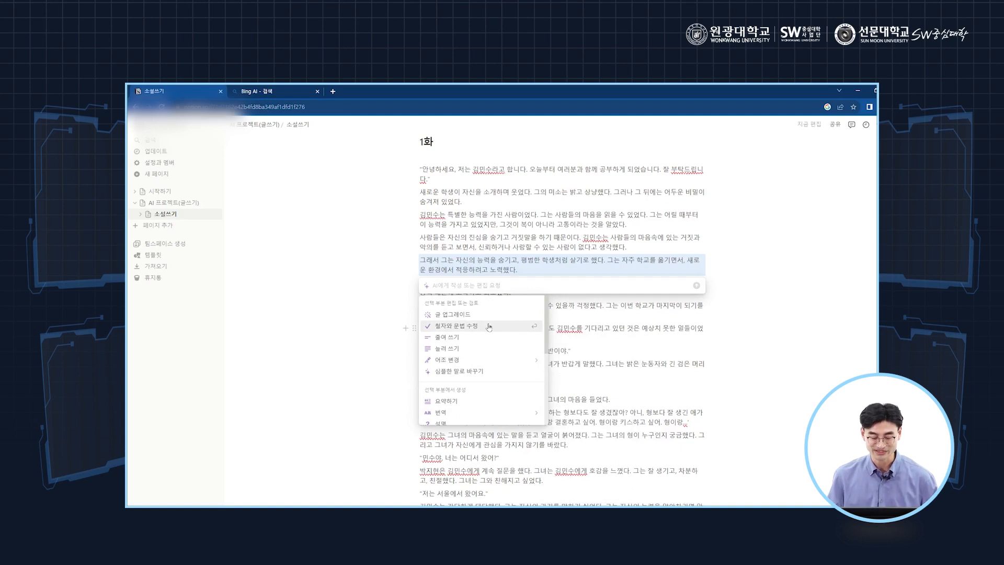
{"action": "left_click", "coordinate": [477, 315]}
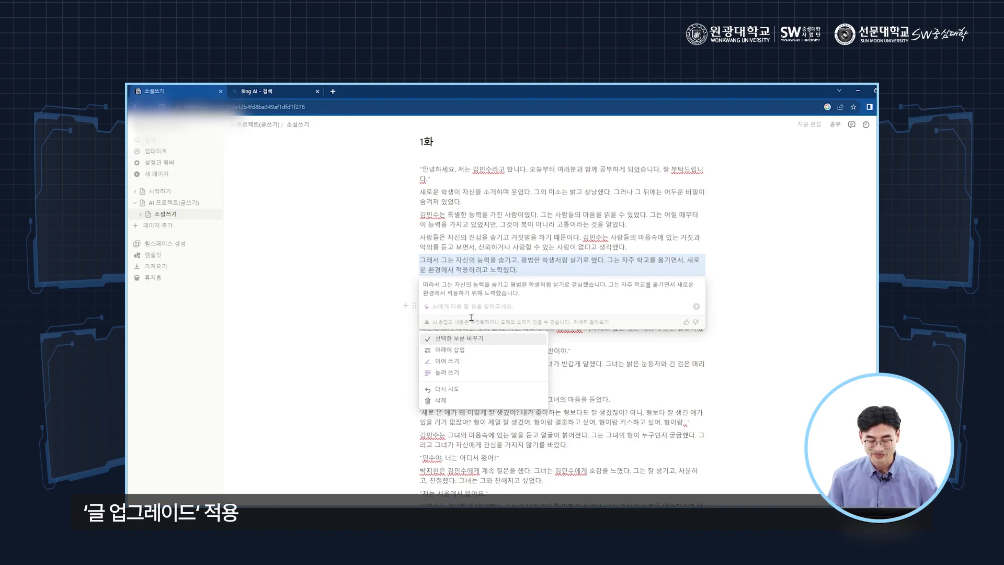
Read the AI's upgraded version, replace the selected paragraph with it, and check the rewritten text.
{"action": "left_click_drag", "start_coordinate": [547, 294], "coordinate": [444, 286]}
{"action": "left_click", "coordinate": [510, 287]}
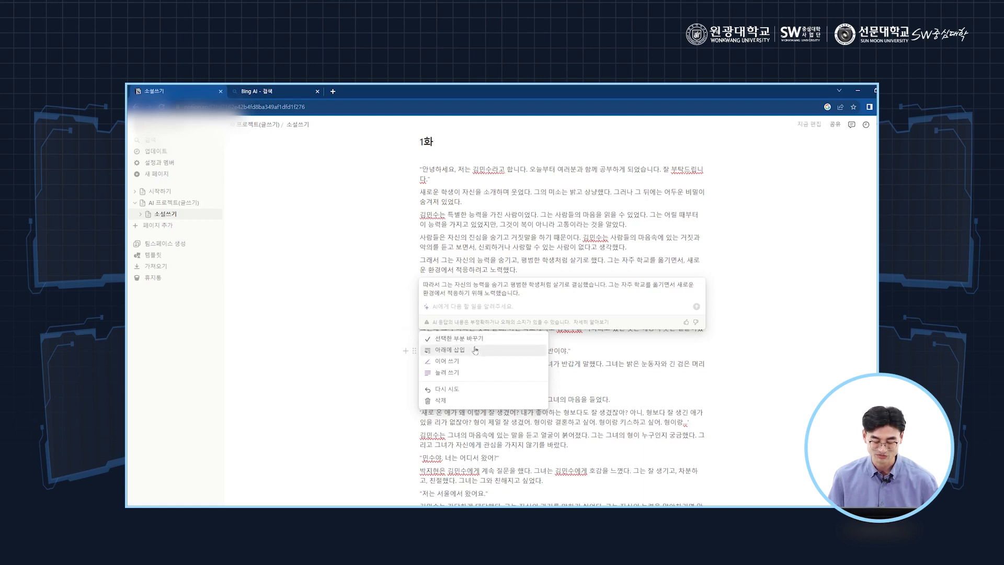
{"action": "left_click", "coordinate": [474, 338]}
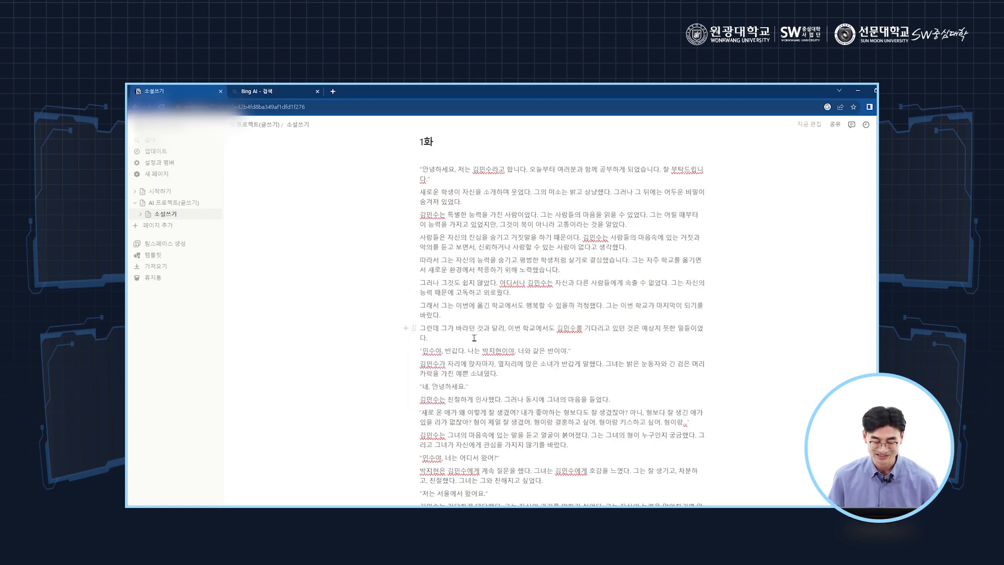
{"action": "left_click_drag", "start_coordinate": [576, 269], "coordinate": [419, 263]}
{"action": "left_click", "coordinate": [480, 264]}
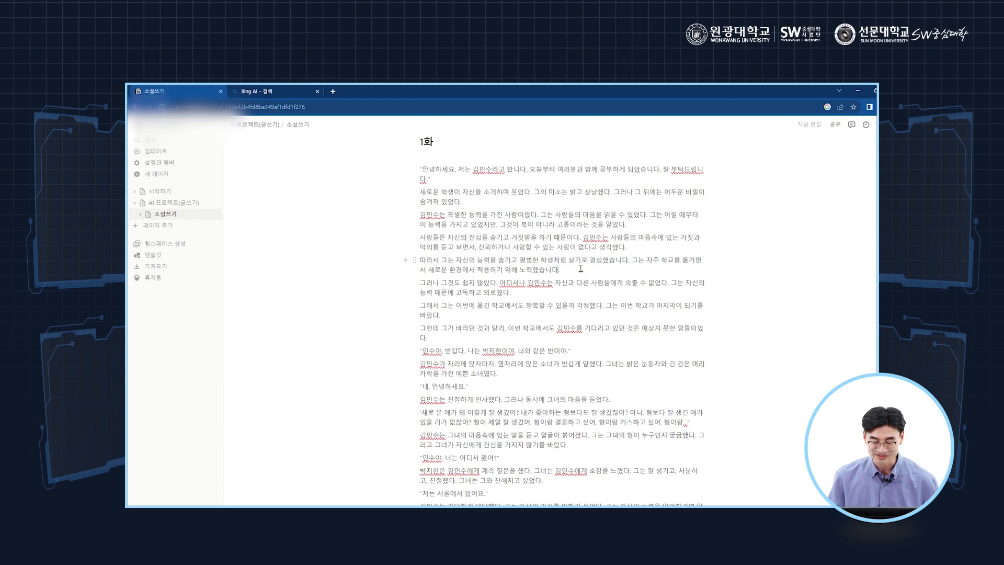
Have the AI change the tone of the paragraph beginning "따라서 그는 자신의 능력을 숨기고" to 친근하게 and replace the original with the result.
{"action": "left_click_drag", "start_coordinate": [581, 269], "coordinate": [422, 262]}
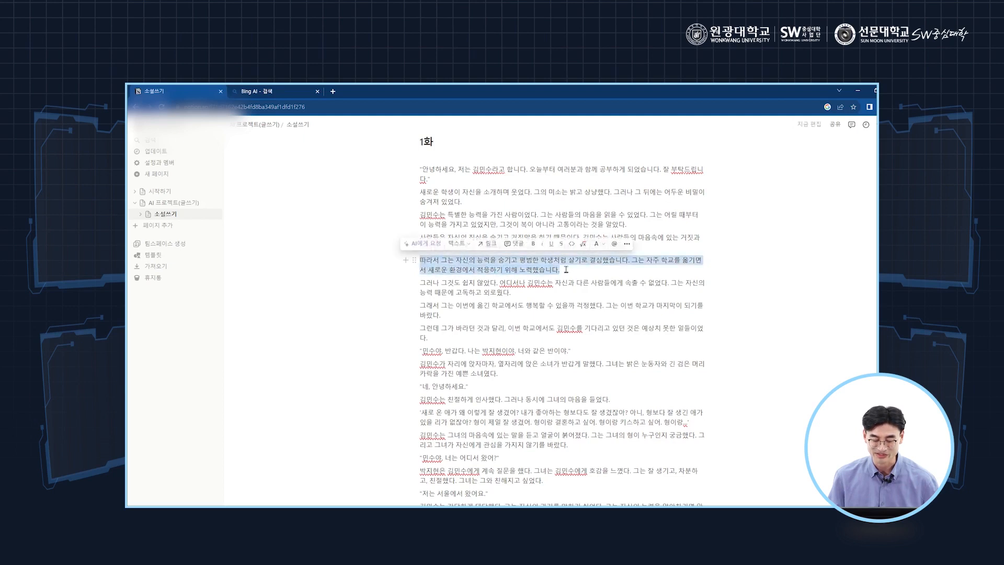
{"action": "left_click", "coordinate": [581, 269]}
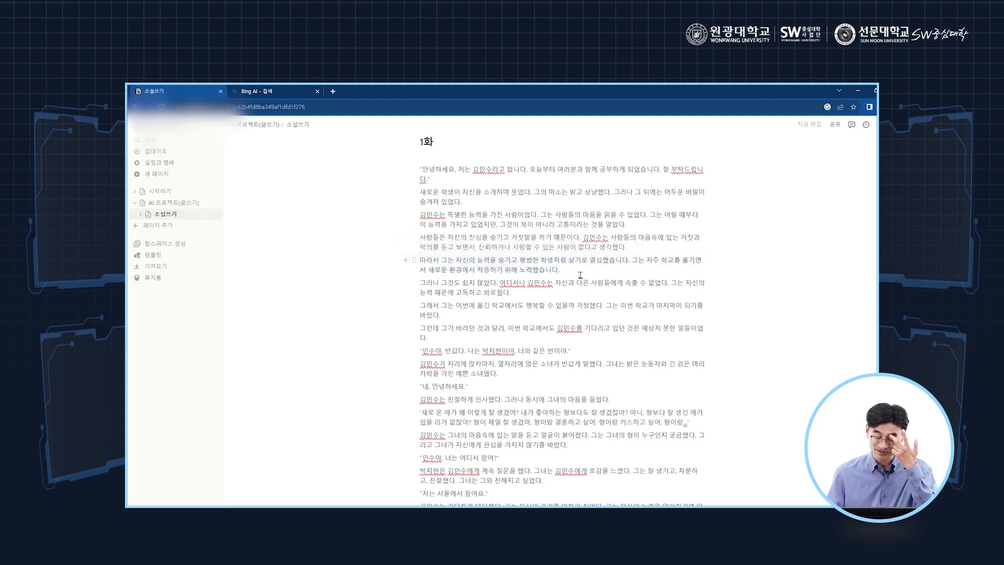
{"action": "left_click_drag", "start_coordinate": [576, 272], "coordinate": [414, 261]}
{"action": "left_click", "coordinate": [448, 265]}
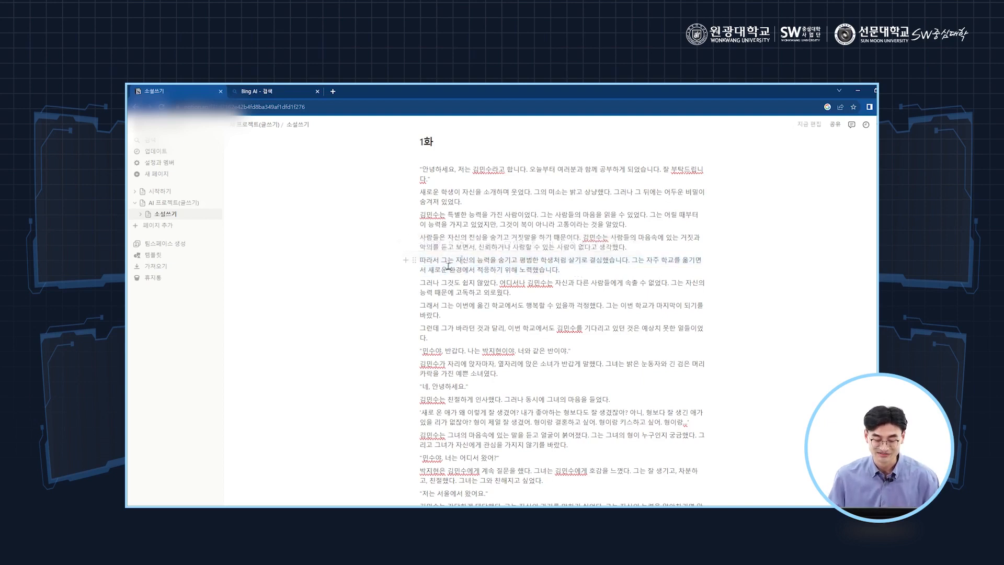
{"action": "left_click", "coordinate": [414, 260]}
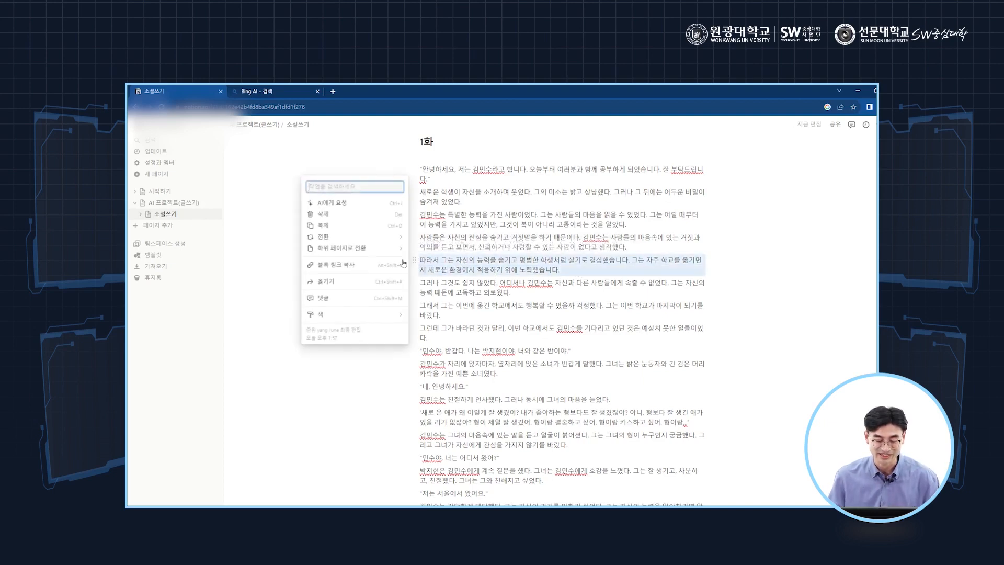
{"action": "left_click", "coordinate": [365, 205]}
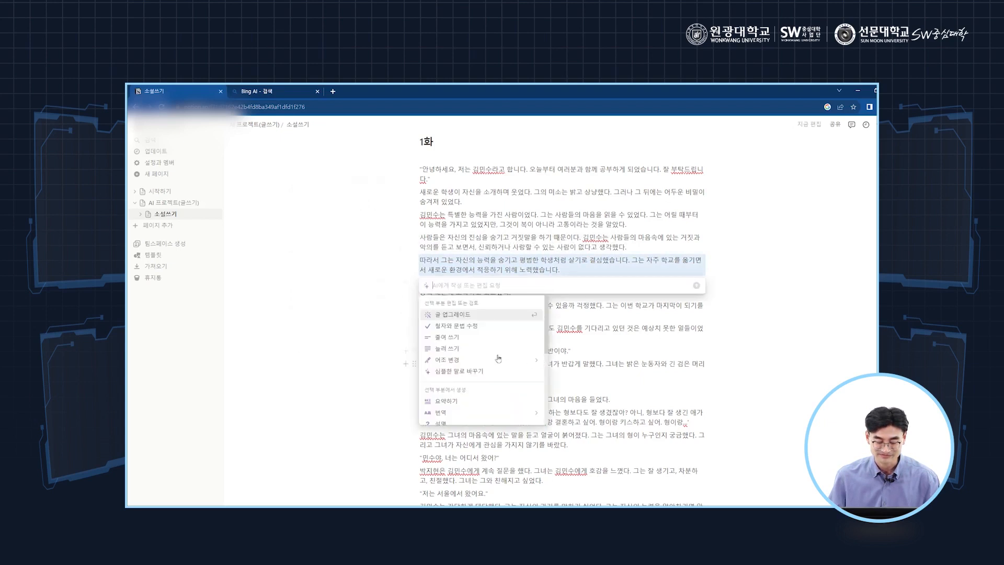
{"action": "mouse_move", "coordinate": [472, 359]}
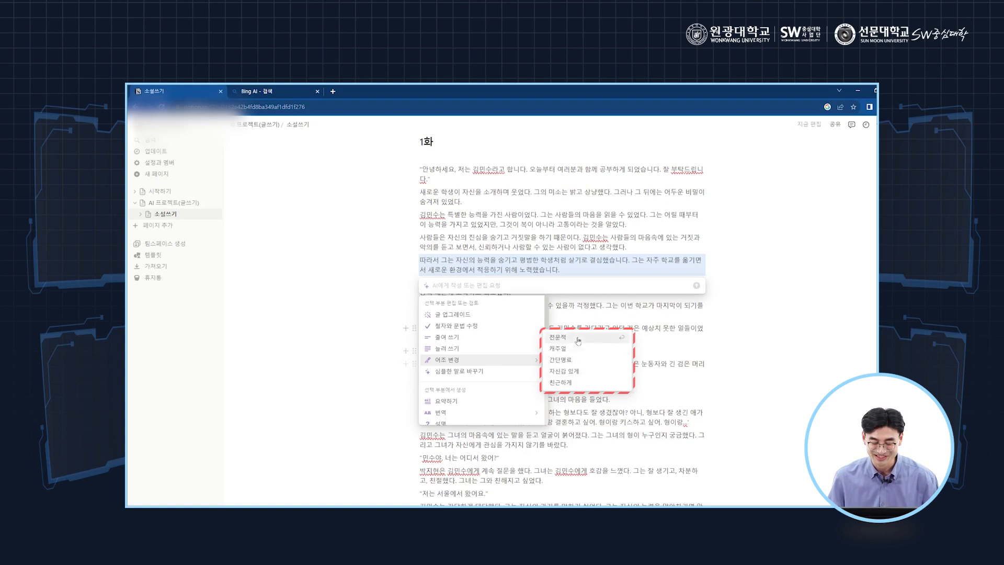
{"action": "left_click", "coordinate": [582, 382]}
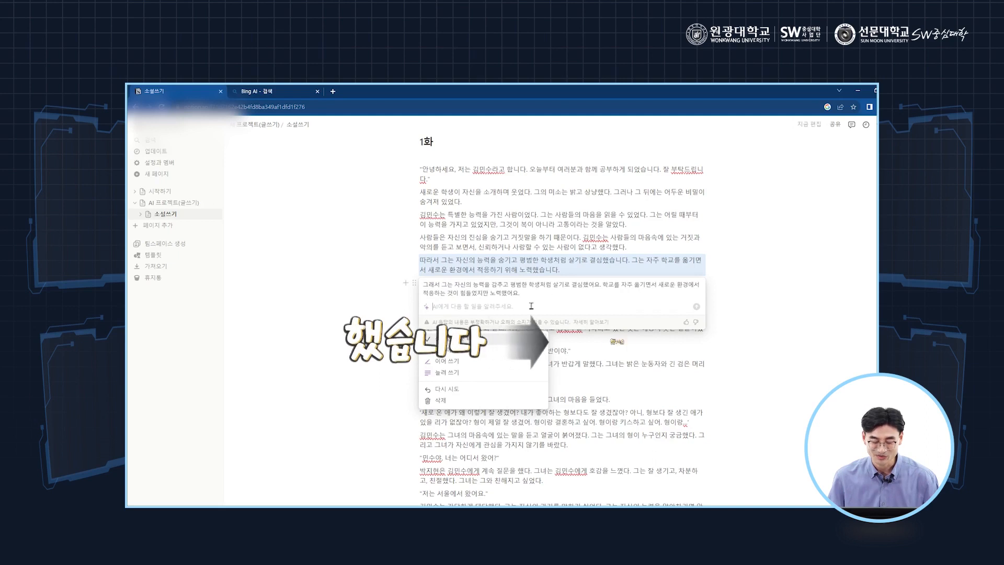
{"action": "left_click", "coordinate": [481, 339]}
{"action": "left_click_drag", "start_coordinate": [586, 271], "coordinate": [416, 262]}
{"action": "left_click", "coordinate": [719, 275]}
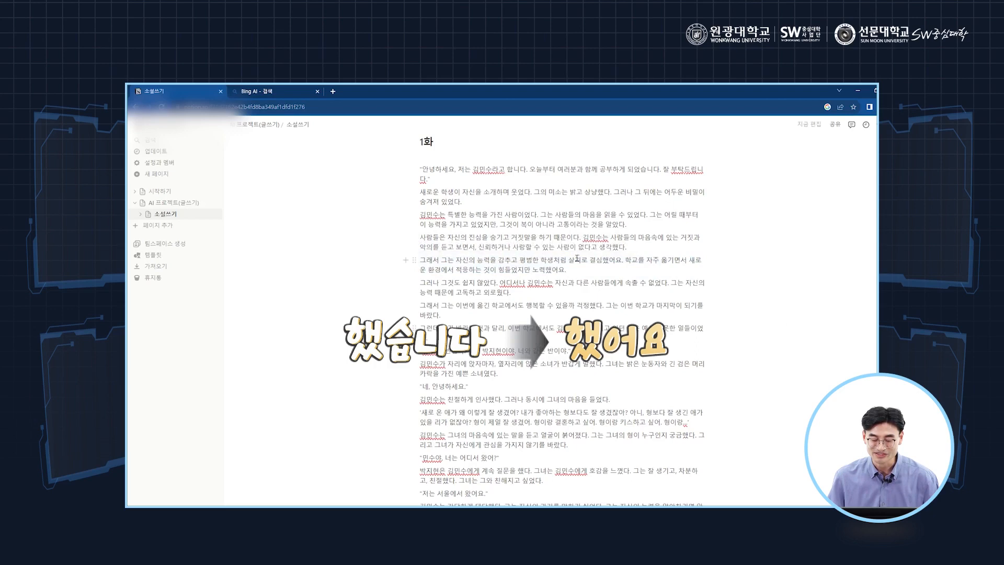
Compare the tone of the rewritten paragraph with the rest of the episode text.
{"action": "left_click_drag", "start_coordinate": [575, 271], "coordinate": [441, 261]}
{"action": "scroll", "coordinate": [794, 422], "scroll_direction": "down", "scroll_amount": 8}
{"action": "left_click_drag", "start_coordinate": [731, 438], "coordinate": [473, 290]}
{"action": "scroll", "coordinate": [633, 380], "scroll_direction": "up", "scroll_amount": 5}
{"action": "scroll", "coordinate": [632, 377], "scroll_direction": "up", "scroll_amount": 6}
{"action": "left_click", "coordinate": [761, 315]}
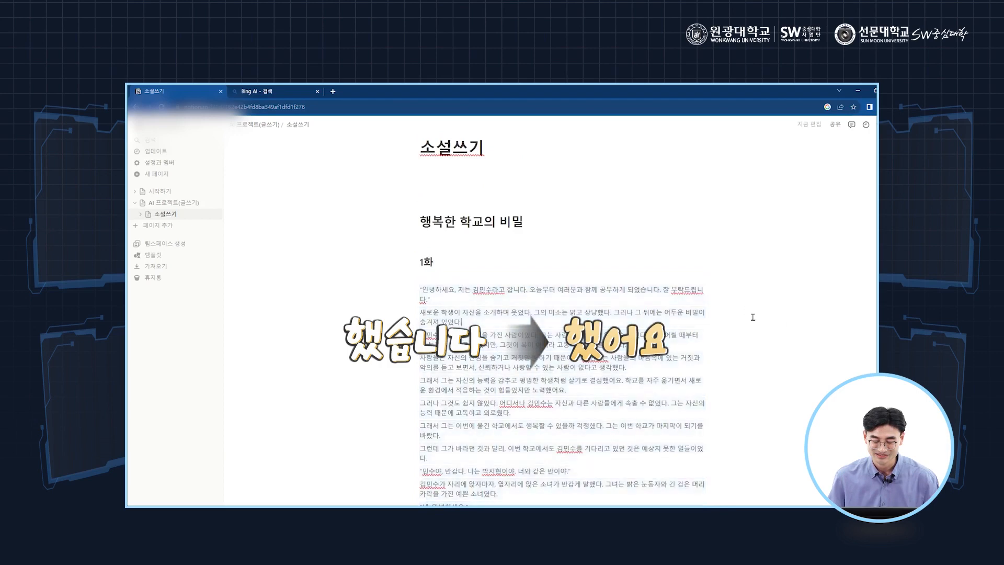
{"action": "scroll", "coordinate": [730, 449], "scroll_direction": "down", "scroll_amount": 6}
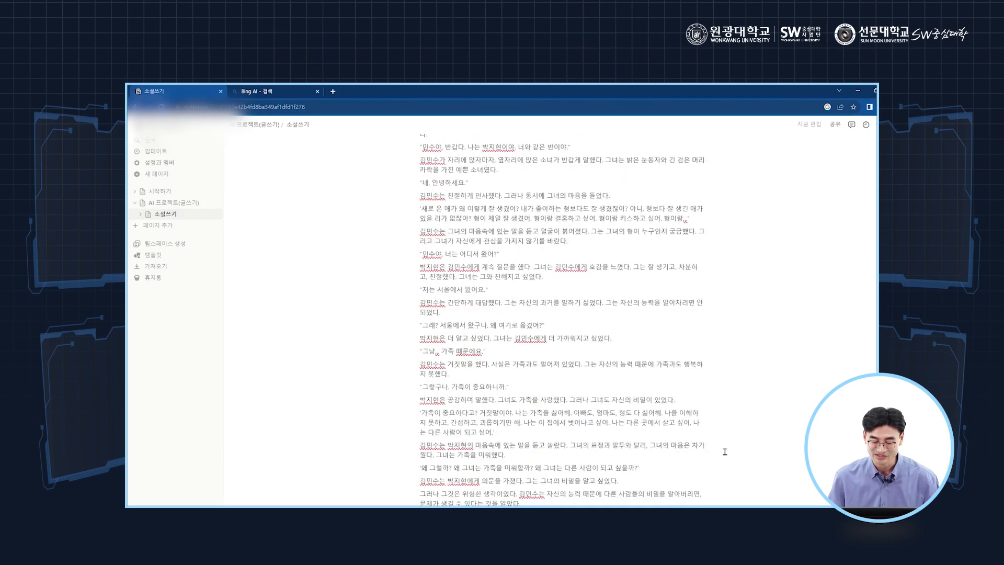
{"action": "scroll", "coordinate": [727, 429], "scroll_direction": "up", "scroll_amount": 3}
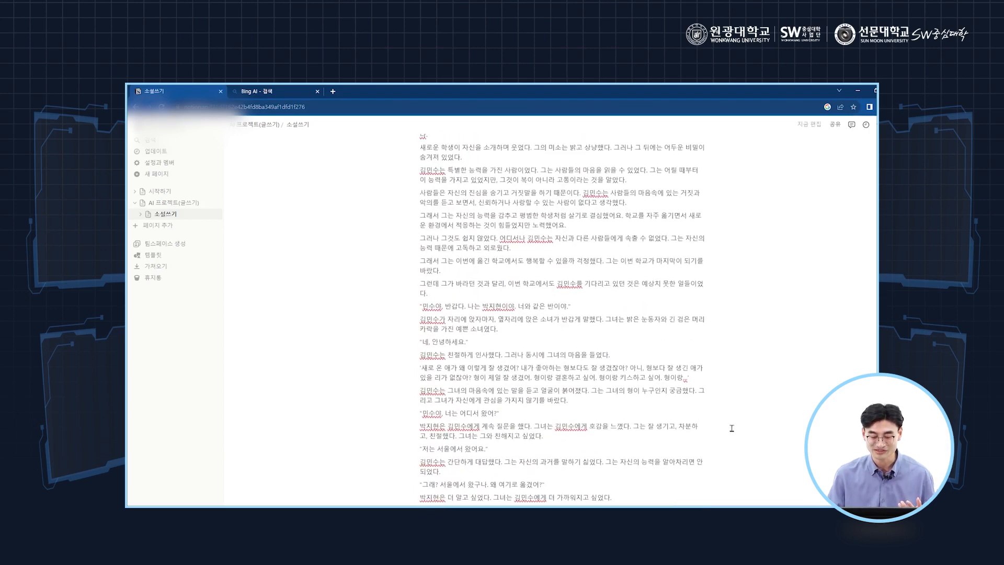
{"action": "scroll", "coordinate": [727, 429], "scroll_direction": "up", "scroll_amount": 2}
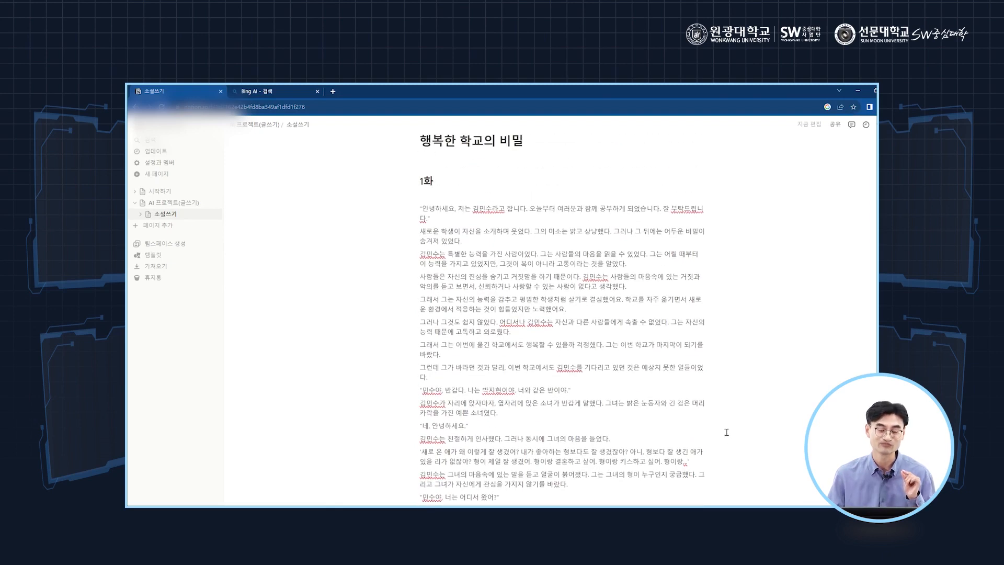
Have the AI apply 줄여 쓰기 to the paragraph beginning "그래서 그는 자신의 능력을 감추고" and replace the original with the shortened version.
{"action": "left_click", "coordinate": [578, 309]}
{"action": "left_click_drag", "start_coordinate": [578, 309], "coordinate": [418, 301]}
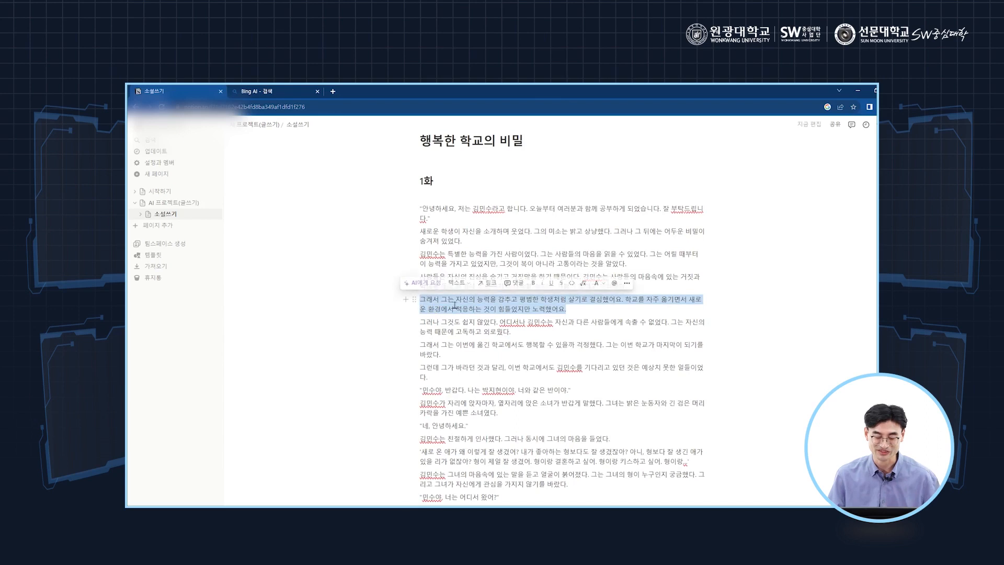
{"action": "left_click", "coordinate": [413, 299]}
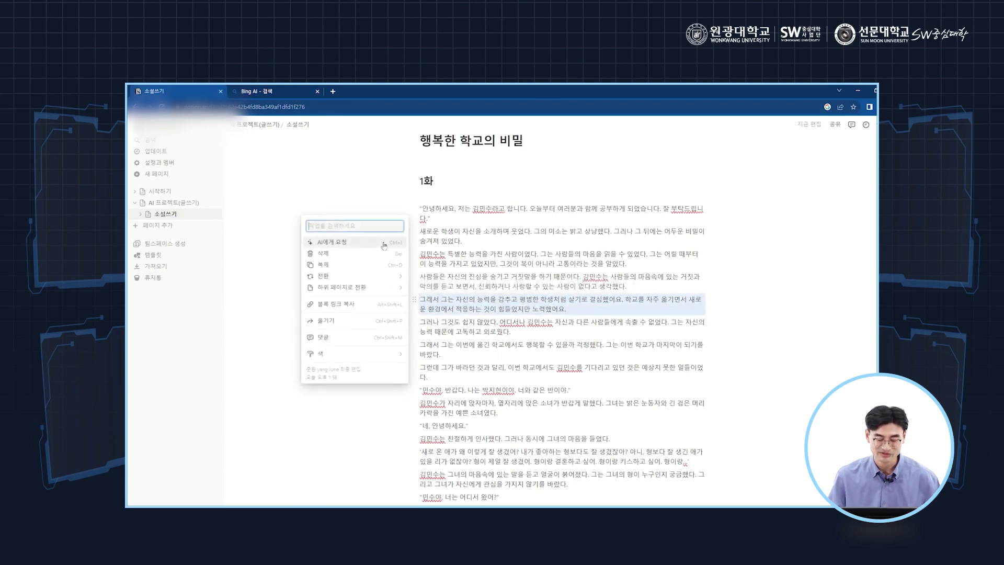
{"action": "left_click", "coordinate": [384, 243]}
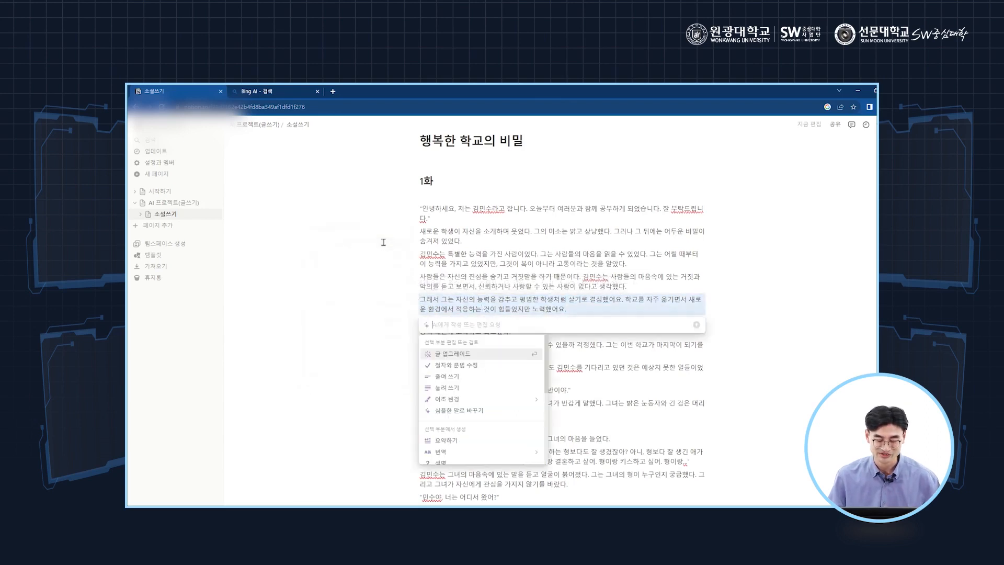
{"action": "left_click", "coordinate": [485, 382]}
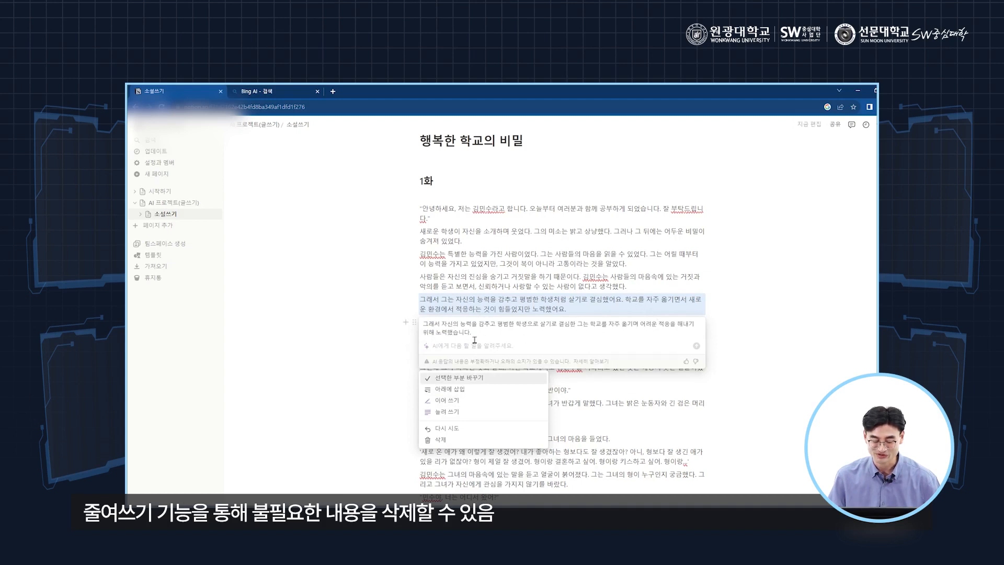
{"action": "left_click", "coordinate": [476, 382]}
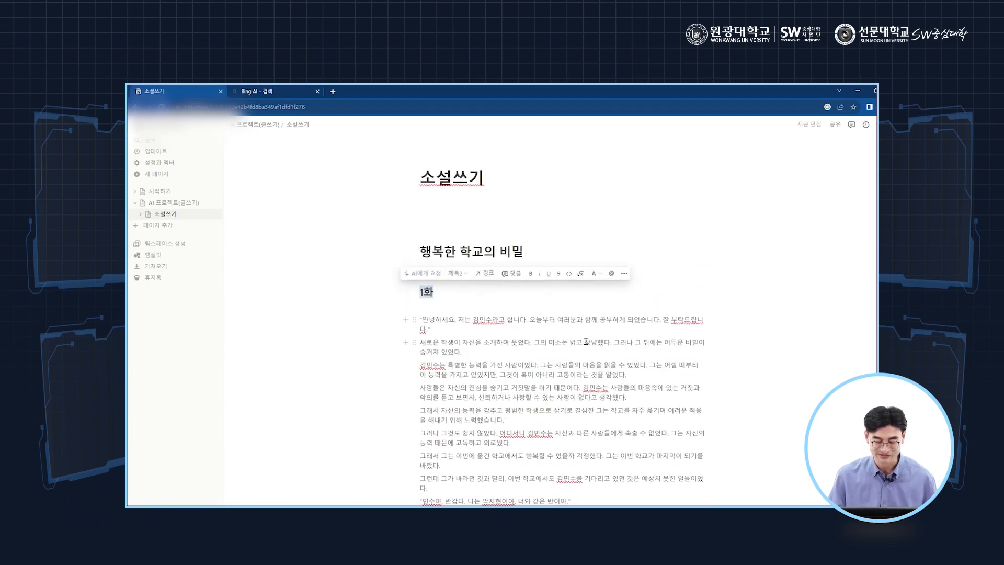
Look over the episode text and examine the paragraph describing the girl in the neighbouring seat.
{"action": "left_click", "coordinate": [493, 312]}
{"action": "scroll", "coordinate": [554, 308], "scroll_direction": "down", "scroll_amount": 2}
{"action": "scroll", "coordinate": [555, 308], "scroll_direction": "down", "scroll_amount": 3}
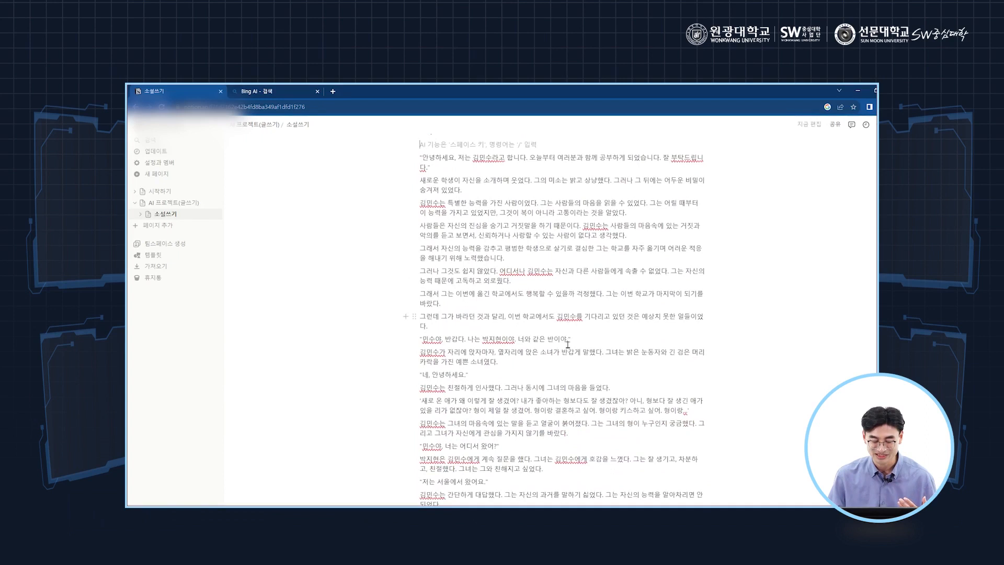
{"action": "left_click_drag", "start_coordinate": [513, 362], "coordinate": [420, 351]}
{"action": "left_click", "coordinate": [478, 371]}
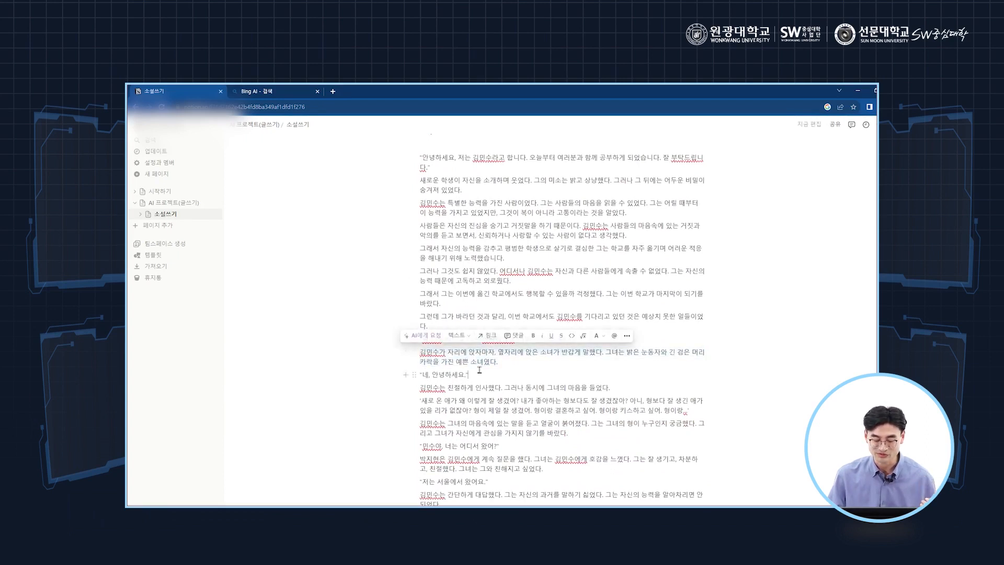
{"action": "left_click_drag", "start_coordinate": [511, 365], "coordinate": [422, 354]}
{"action": "left_click", "coordinate": [447, 360]}
Switch to the Bing AI chat and highlight the paragraph describing the girl in the neighbouring seat.
{"action": "left_click", "coordinate": [314, 92]}
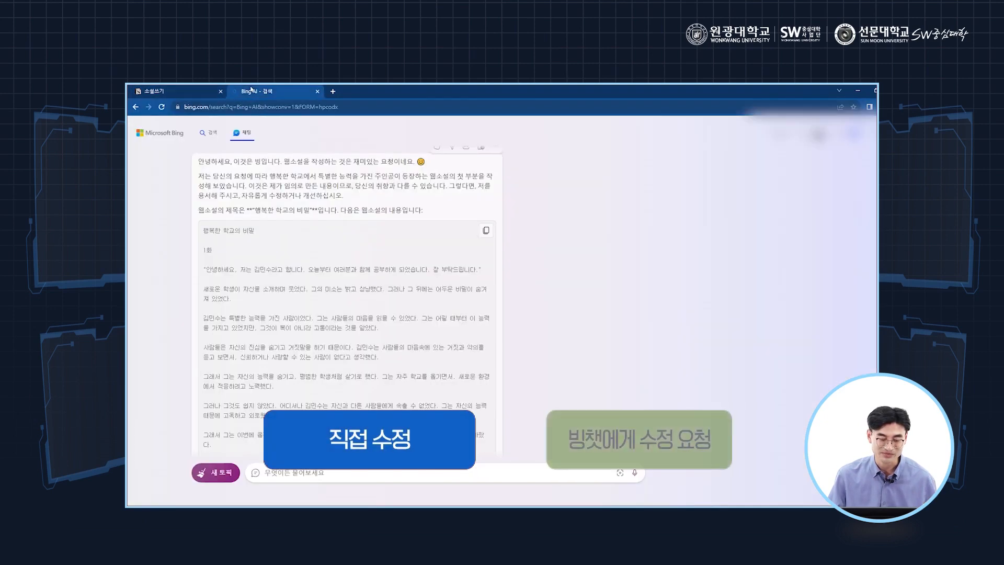
{"action": "scroll", "coordinate": [366, 330], "scroll_direction": "down", "scroll_amount": 3}
{"action": "left_click", "coordinate": [312, 471]}
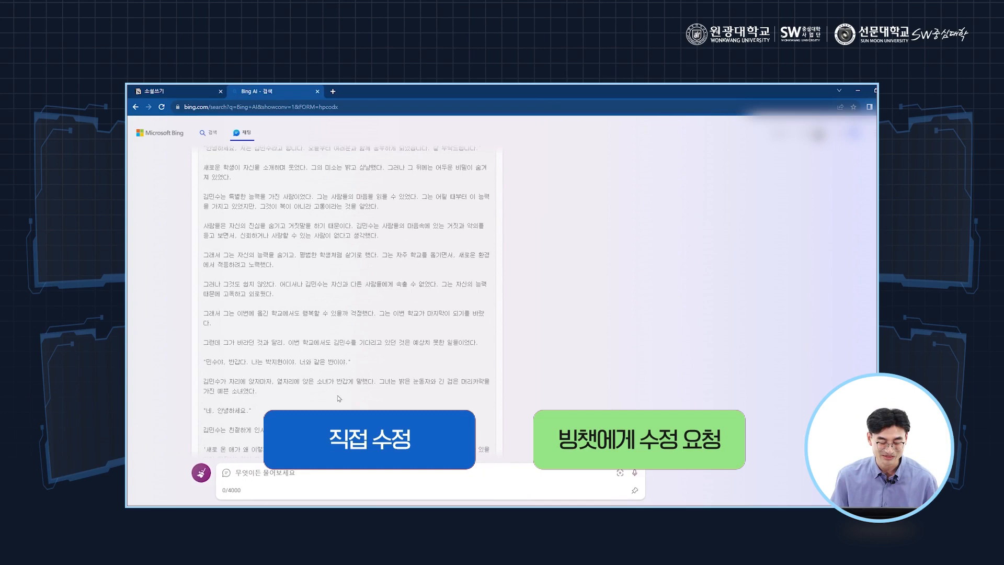
{"action": "left_click_drag", "start_coordinate": [204, 379], "coordinate": [359, 396]}
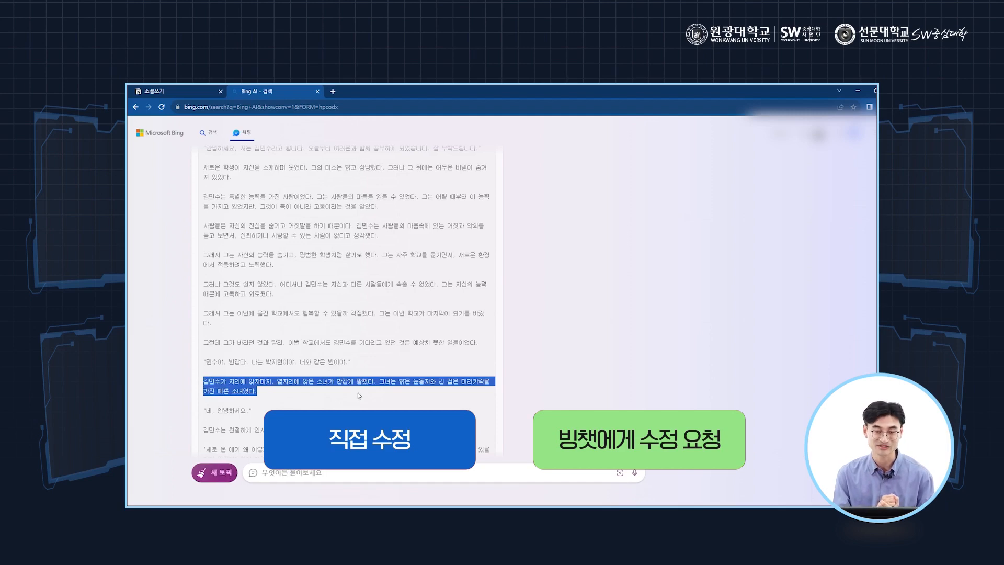
Ask Bing the suggested follow-up "다음 화는 어떻게 될까요?" and copy the novel text it generates.
{"action": "scroll", "coordinate": [366, 366], "scroll_direction": "down", "scroll_amount": 10}
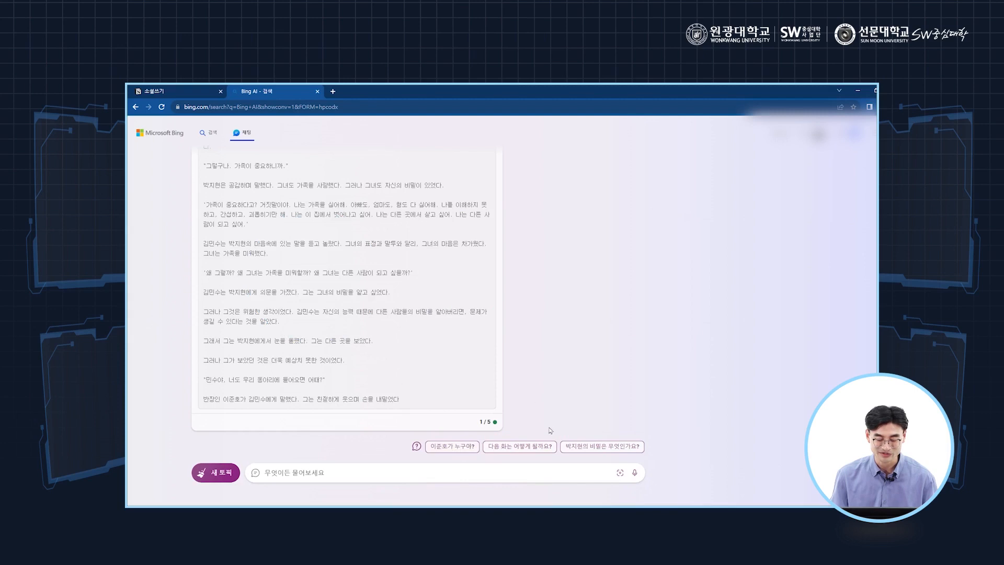
{"action": "left_click", "coordinate": [529, 450]}
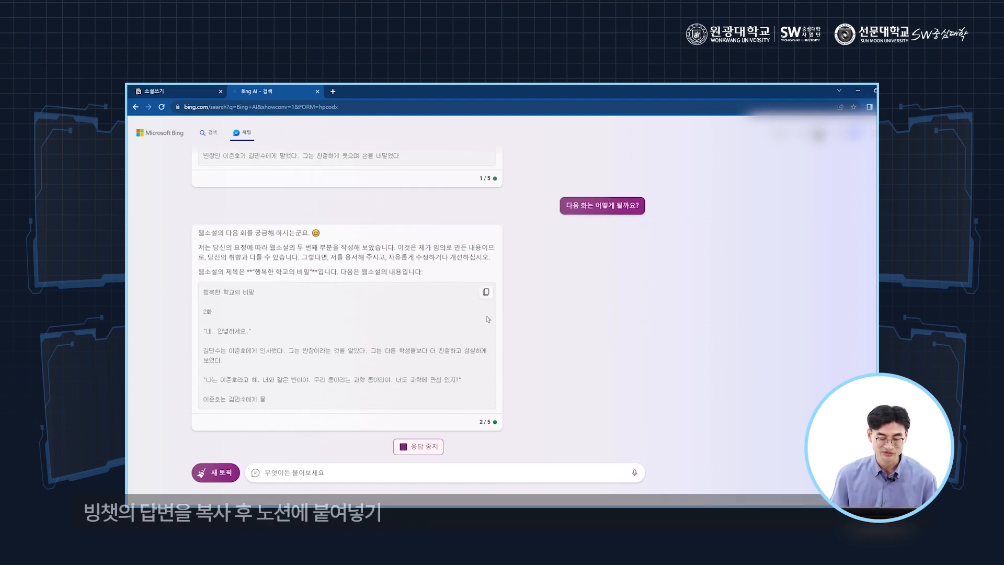
{"action": "left_click", "coordinate": [487, 293]}
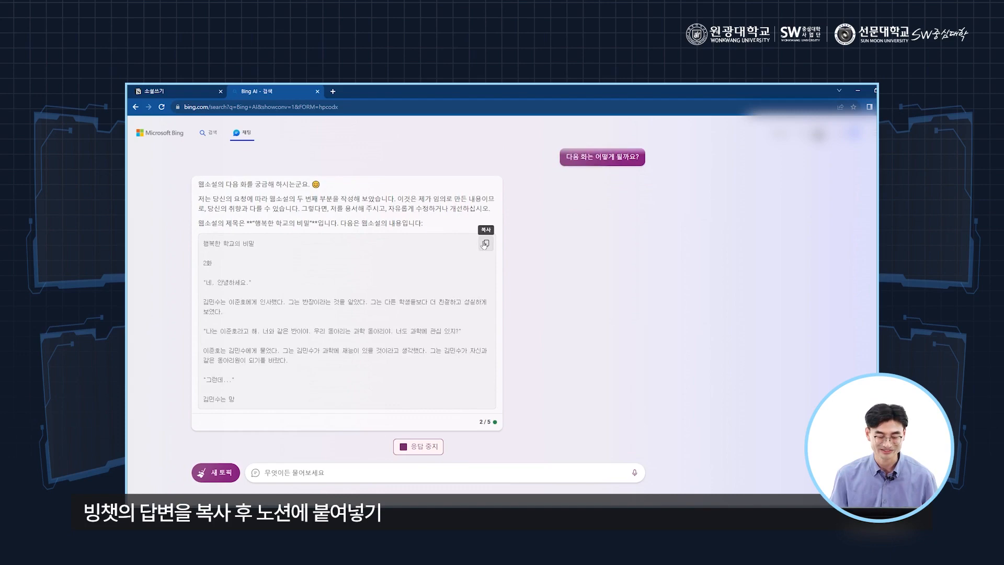
Return to the Notion page 소설쓰기 and start a new line below the last paragraph, leaving a blank line between.
{"action": "left_click", "coordinate": [183, 90]}
{"action": "scroll", "coordinate": [570, 422], "scroll_direction": "down", "scroll_amount": 10}
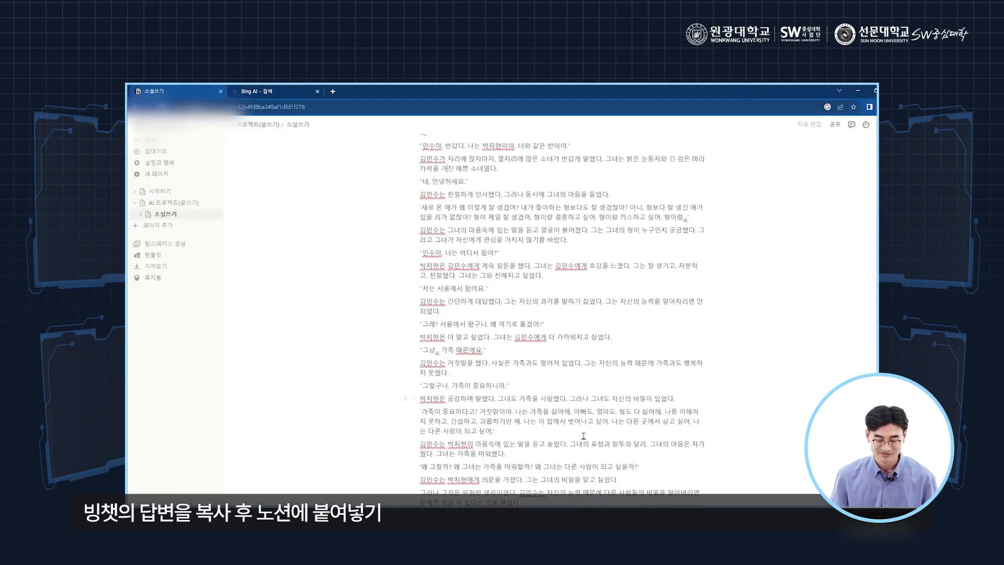
{"action": "left_click", "coordinate": [507, 424]}
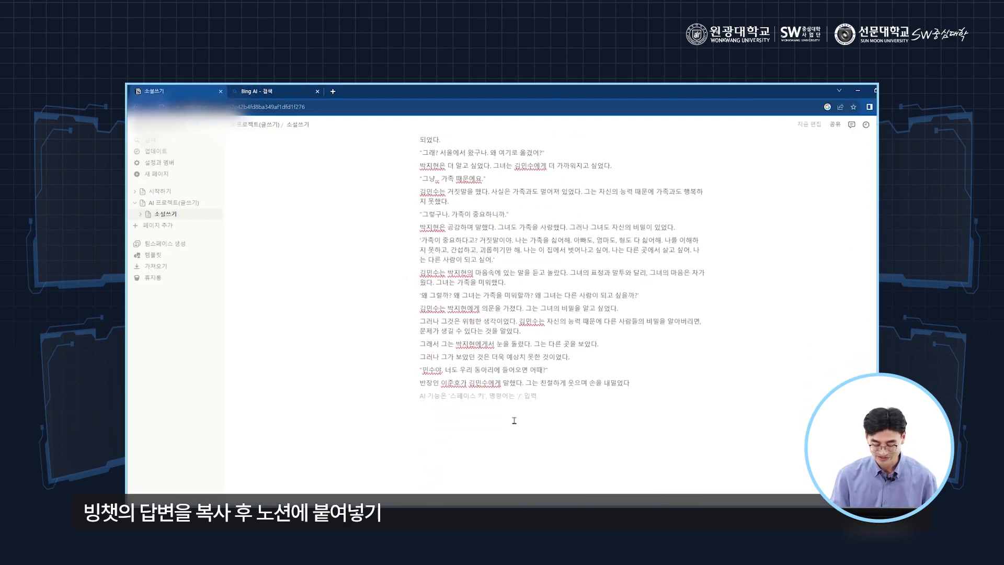
{"action": "key", "text": "Return"}
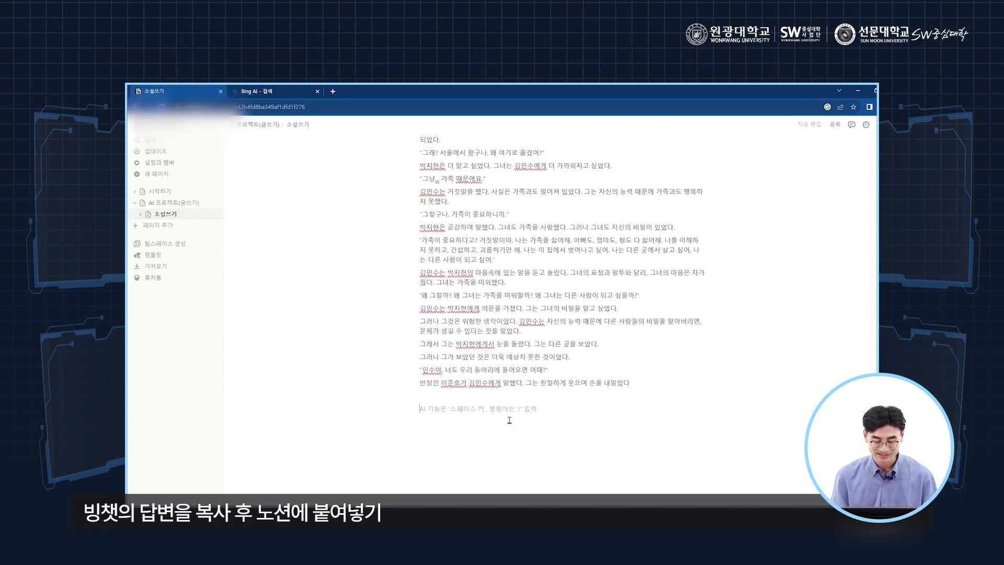
{"action": "type", "text": "2화"}
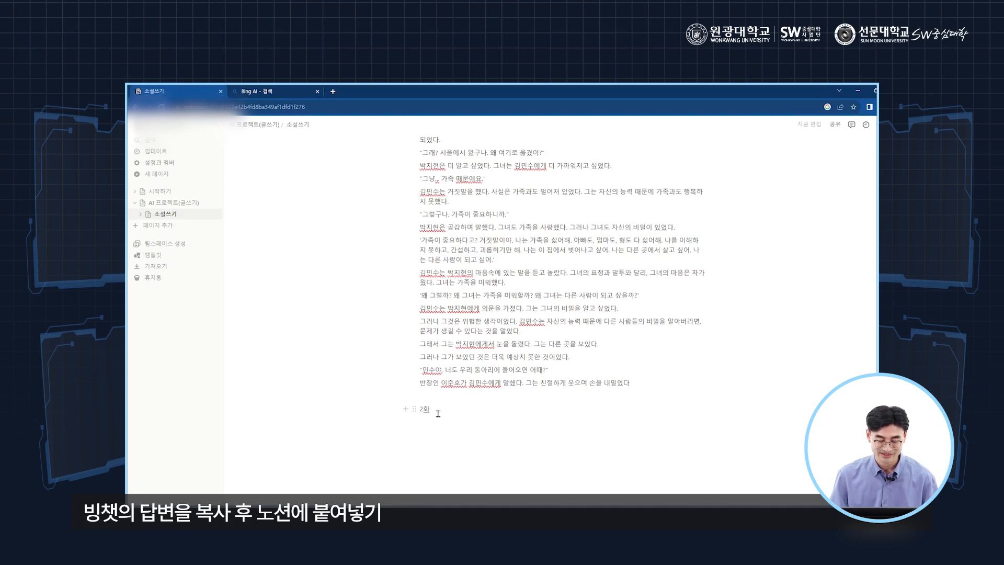
{"action": "left_click", "coordinate": [414, 409]}
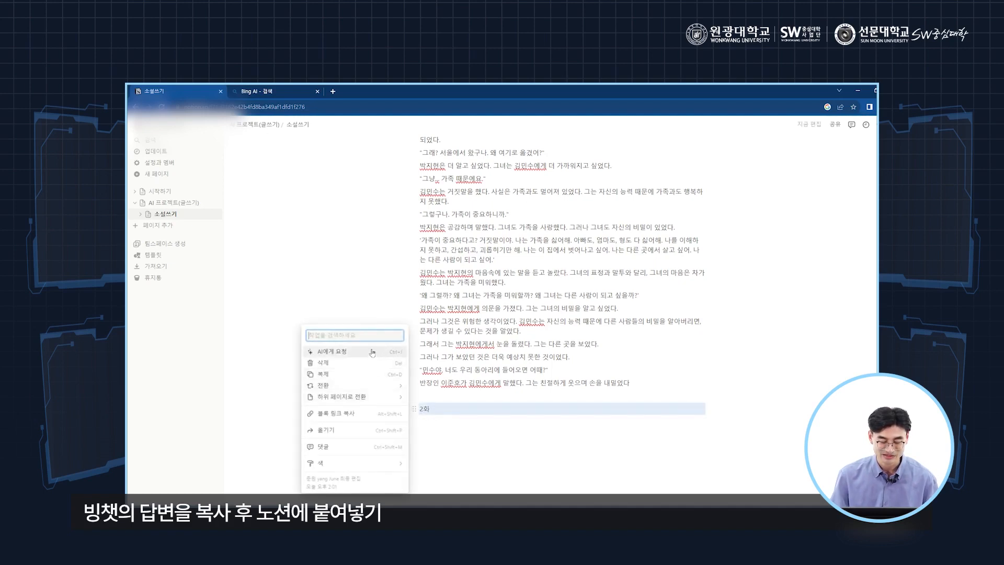
{"action": "mouse_move", "coordinate": [366, 385]}
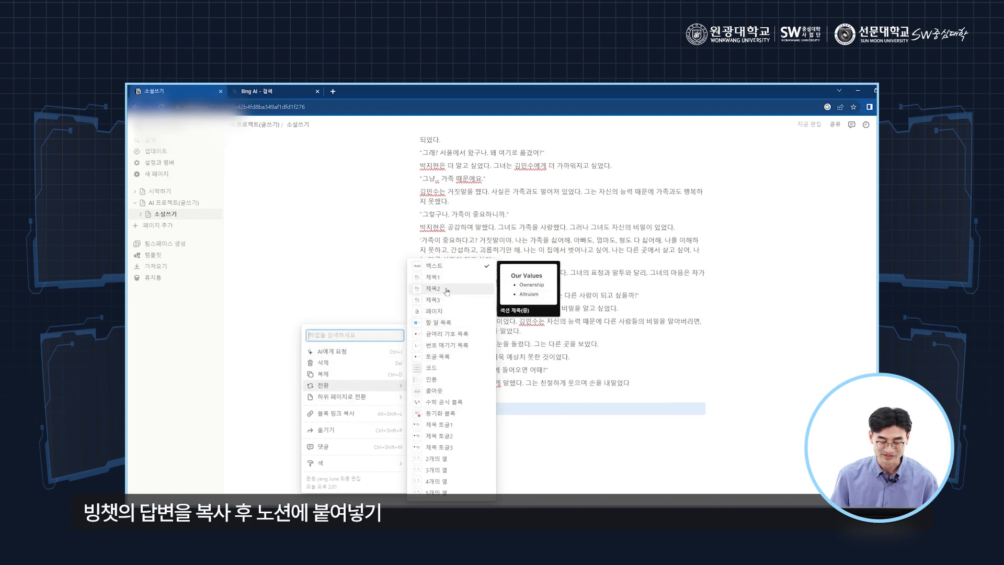
{"action": "left_click", "coordinate": [506, 411]}
{"action": "left_click", "coordinate": [506, 412]}
{"action": "key", "text": "BackSpace"}
{"action": "key", "text": "BackSpace"}
Insert a 제목2 heading reading "2화" at the end of the page.
{"action": "type", "text": "/"}
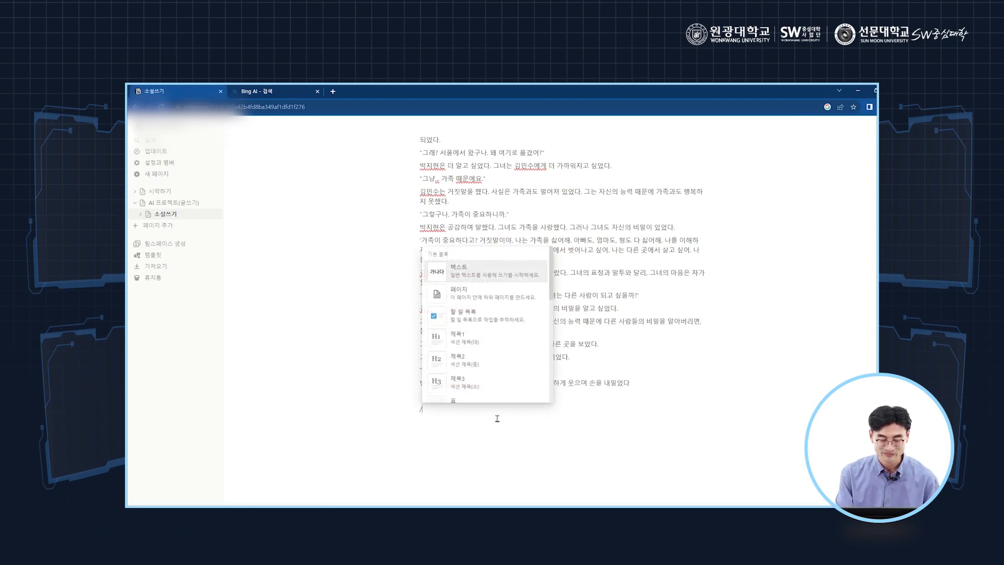
{"action": "type", "text": "h2"}
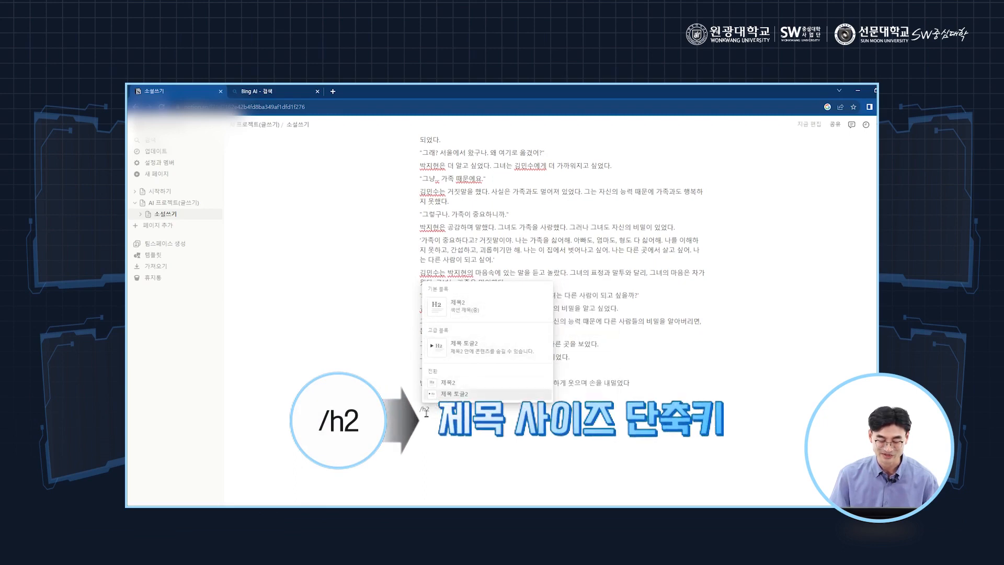
{"action": "key", "text": "Up"}
{"action": "key", "text": "Return"}
{"action": "type", "text": "2화"}
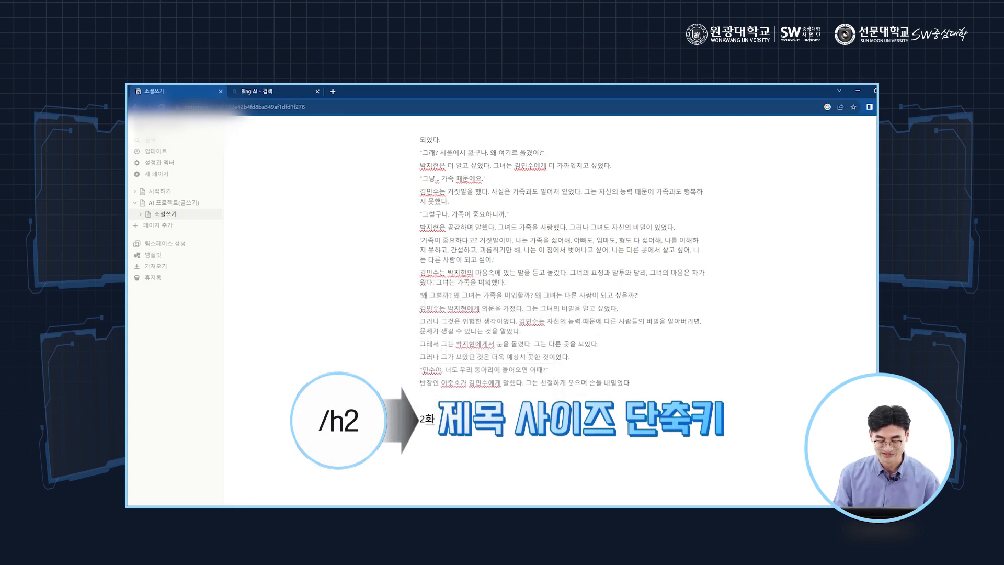
Paste the copied second episode on a new line beneath the "2화" heading and check the pasted paragraphs.
{"action": "key", "text": "Return"}
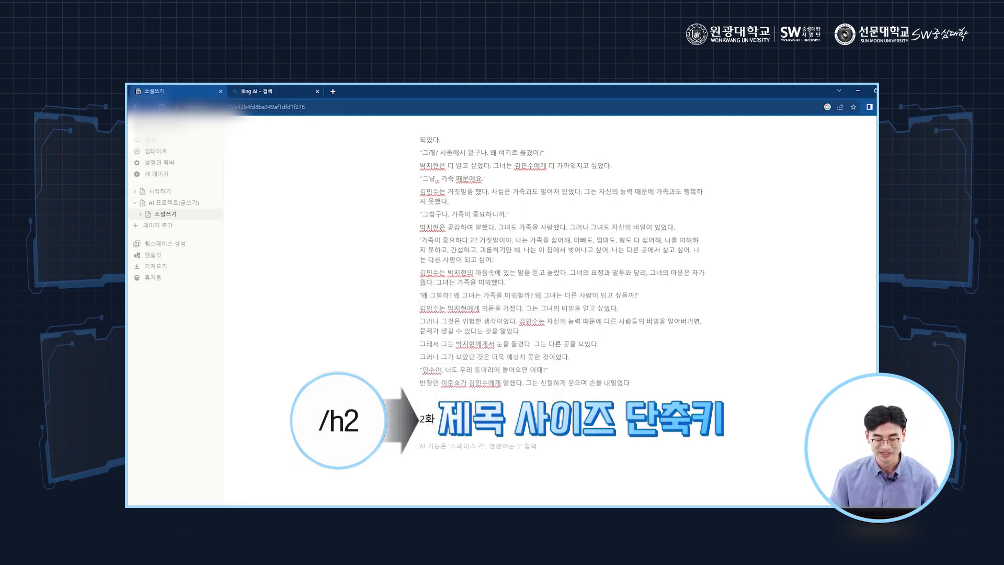
{"action": "key", "text": "ctrl+v"}
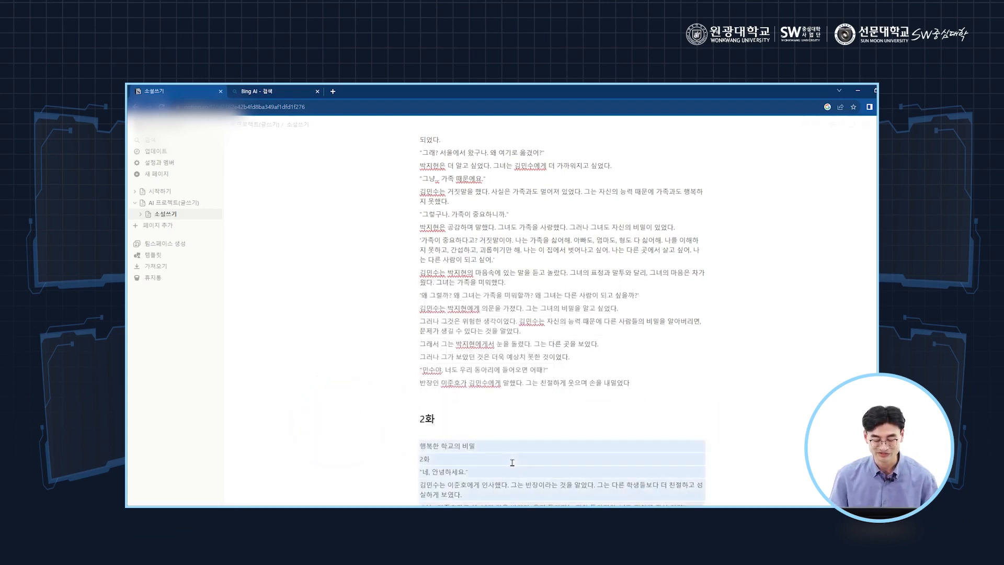
{"action": "scroll", "coordinate": [617, 434], "scroll_direction": "down", "scroll_amount": 3}
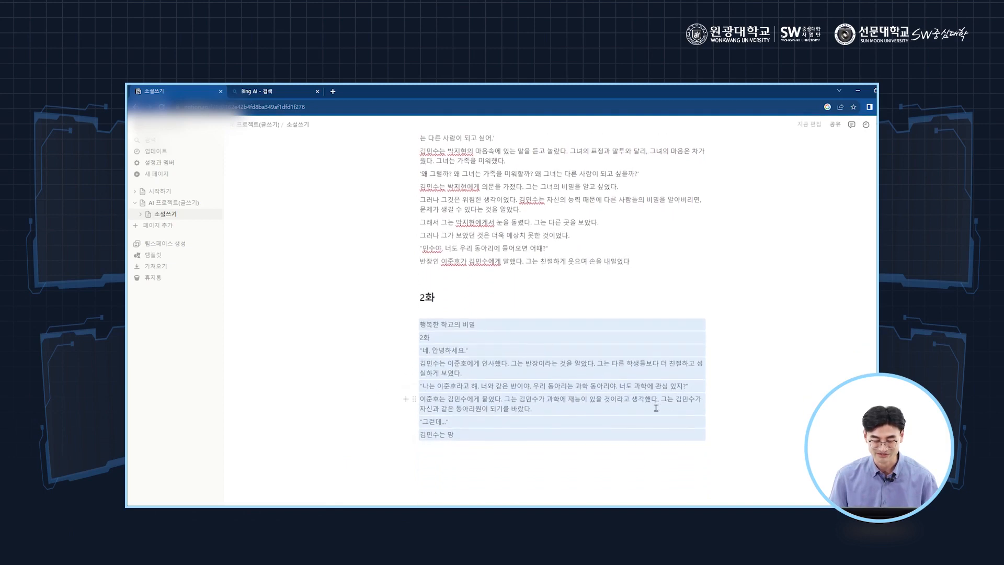
{"action": "left_click", "coordinate": [650, 450]}
{"action": "scroll", "coordinate": [648, 448], "scroll_direction": "up", "scroll_amount": 1}
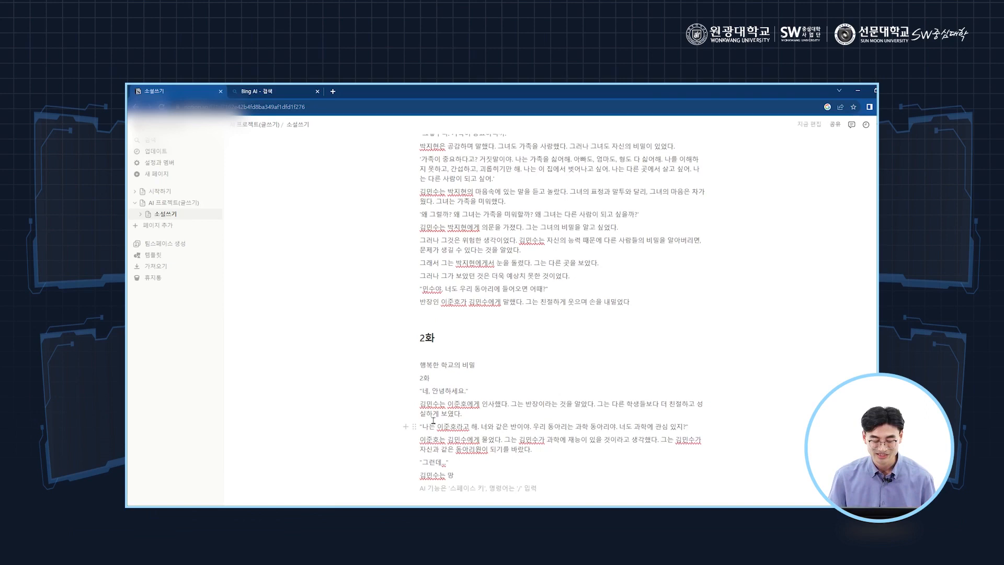
{"action": "triple_click", "coordinate": [448, 413]}
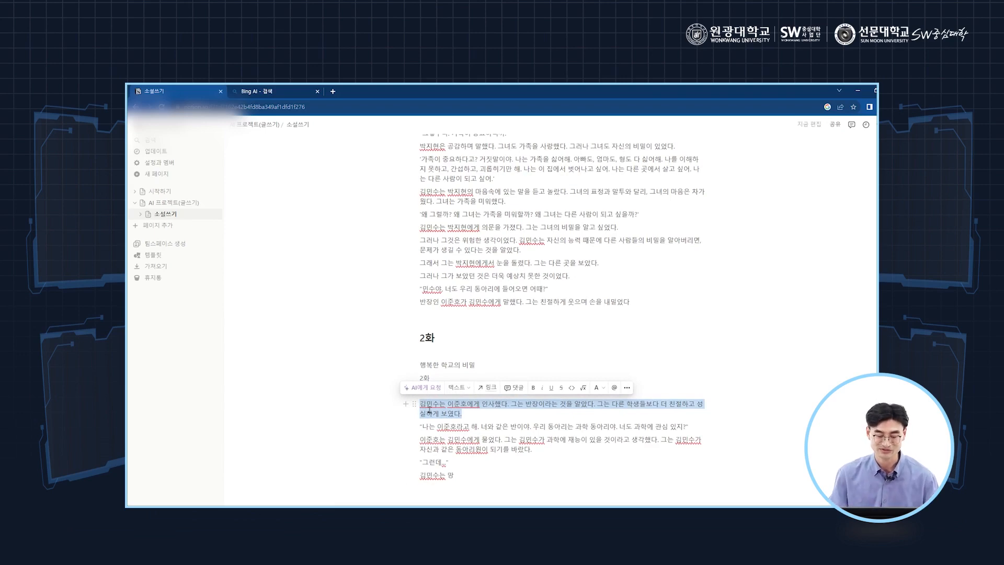
{"action": "left_click", "coordinate": [575, 370]}
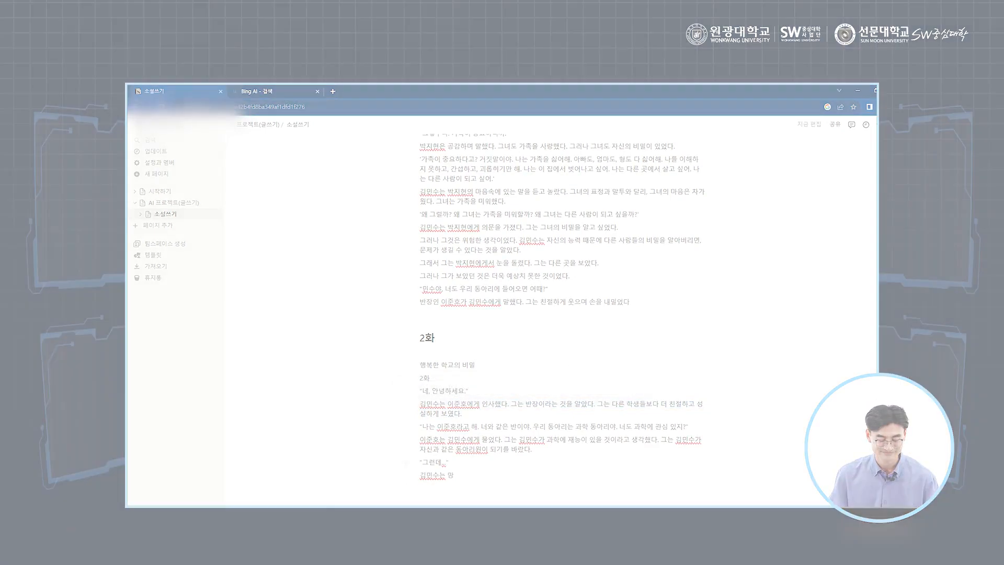